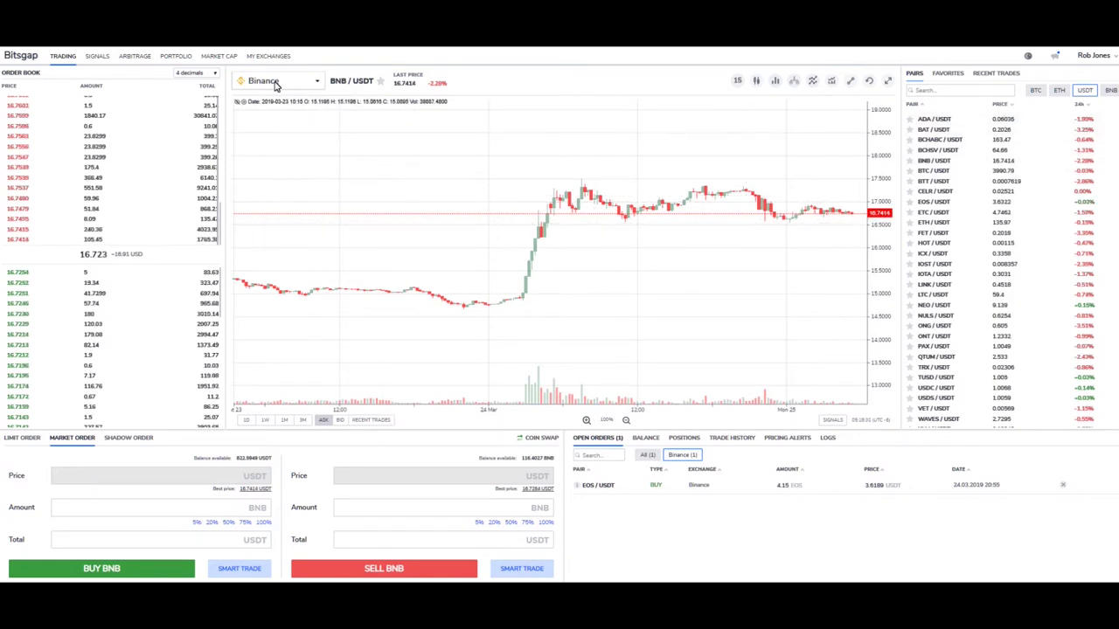
Load the Binance BNB/USDT chart from the USDT-quoted pairs list
left_click(1082, 91)
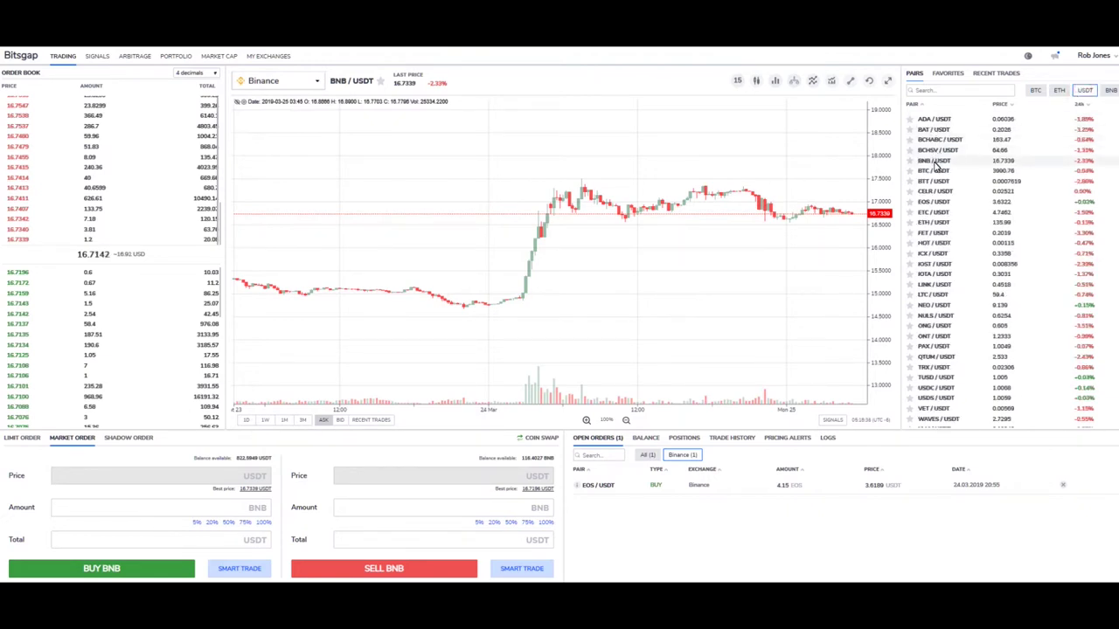
left_click(930, 163)
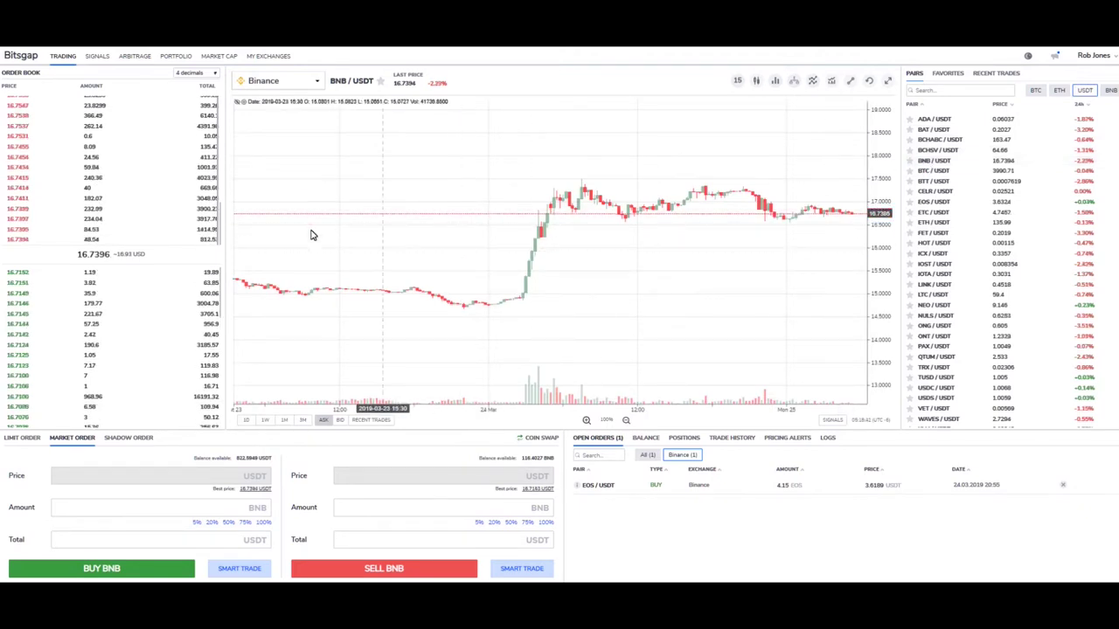
left_click(240, 569)
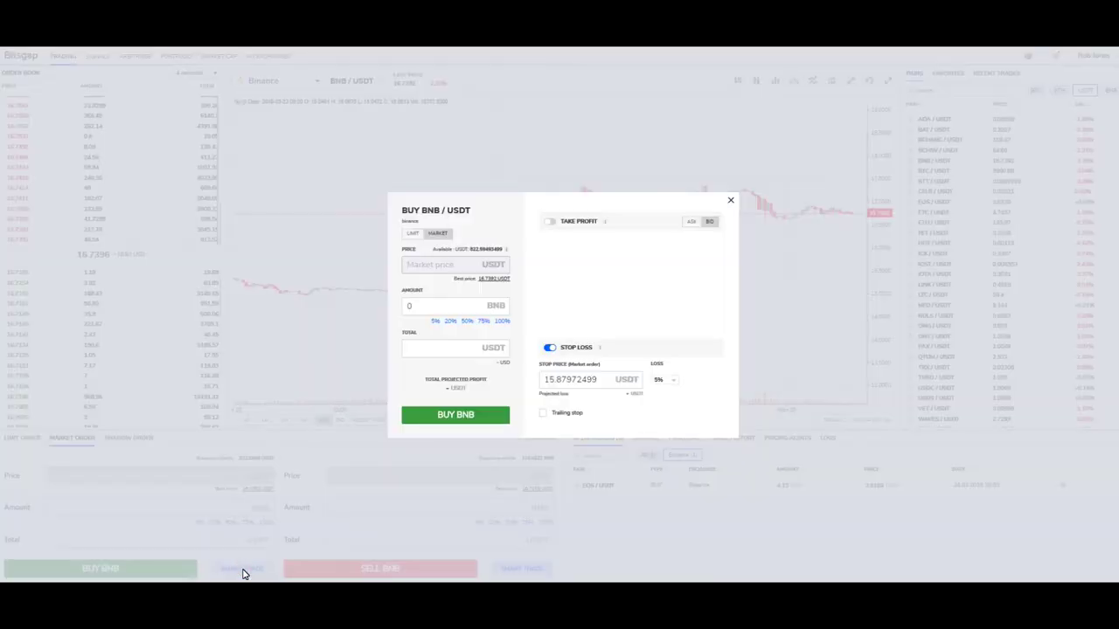
left_click(549, 346)
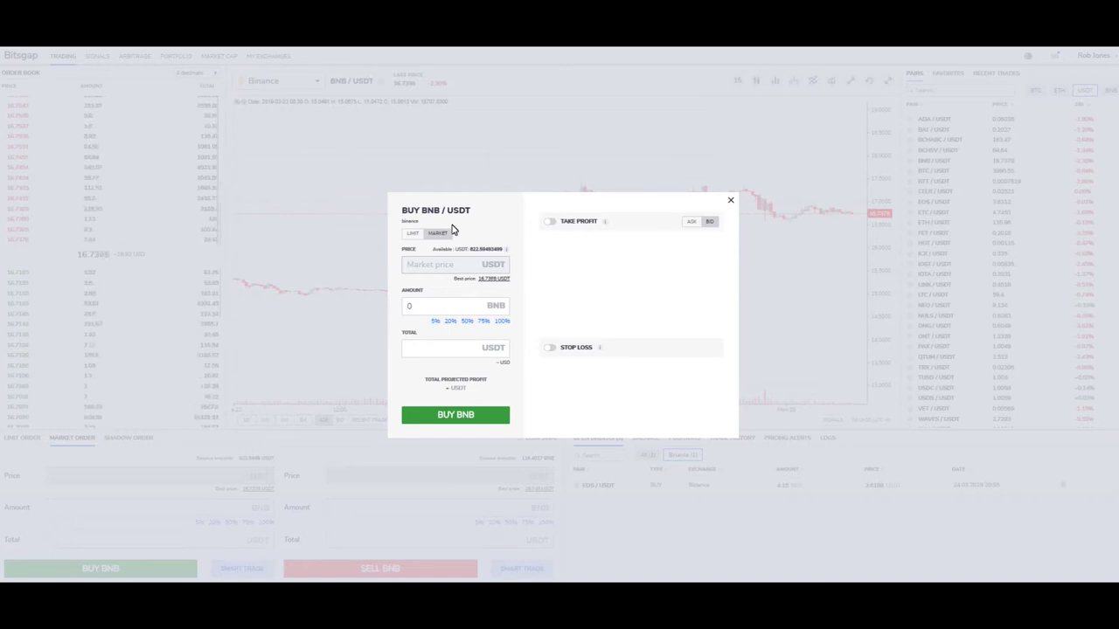
left_click(413, 234)
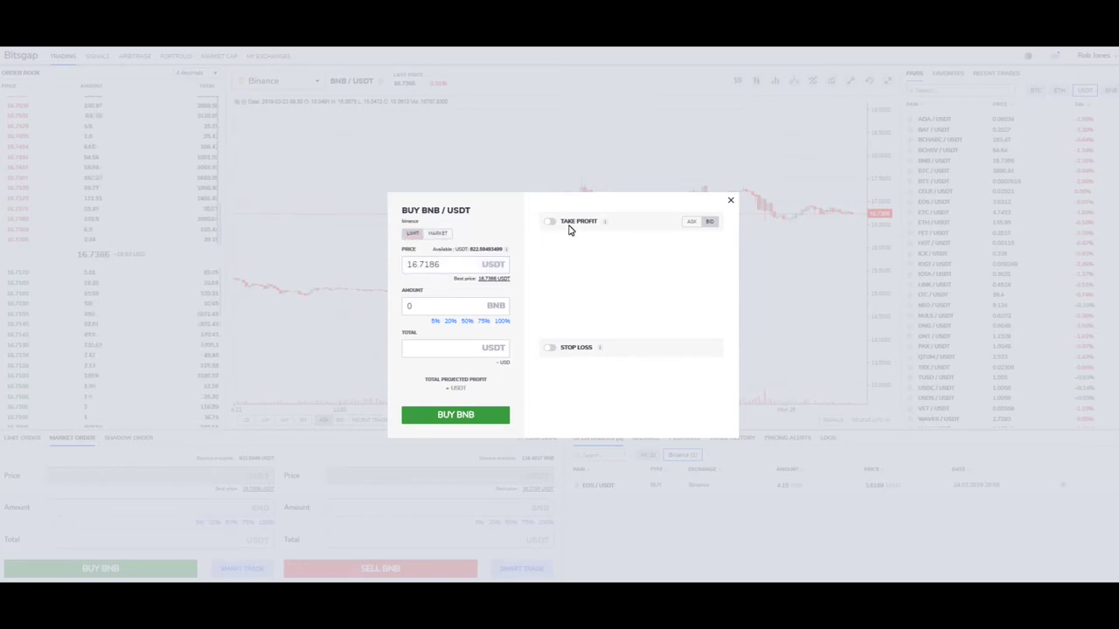
left_click(437, 234)
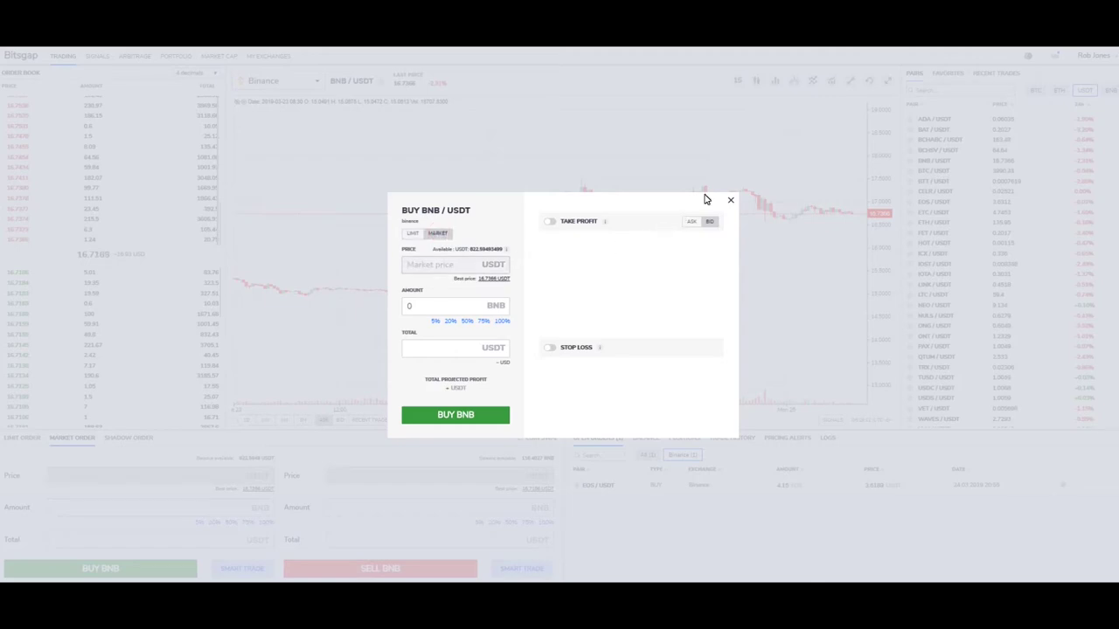
left_click(731, 201)
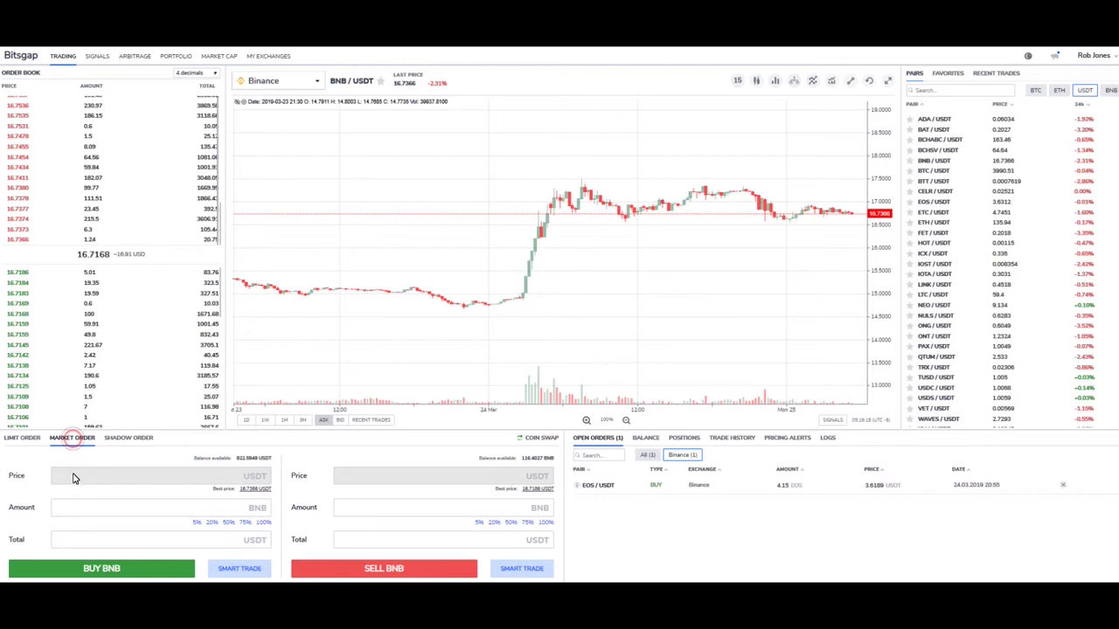
Start a Buy BNB smart trade as a limit order at 16.7145 USDT with stop loss off
left_click(74, 508)
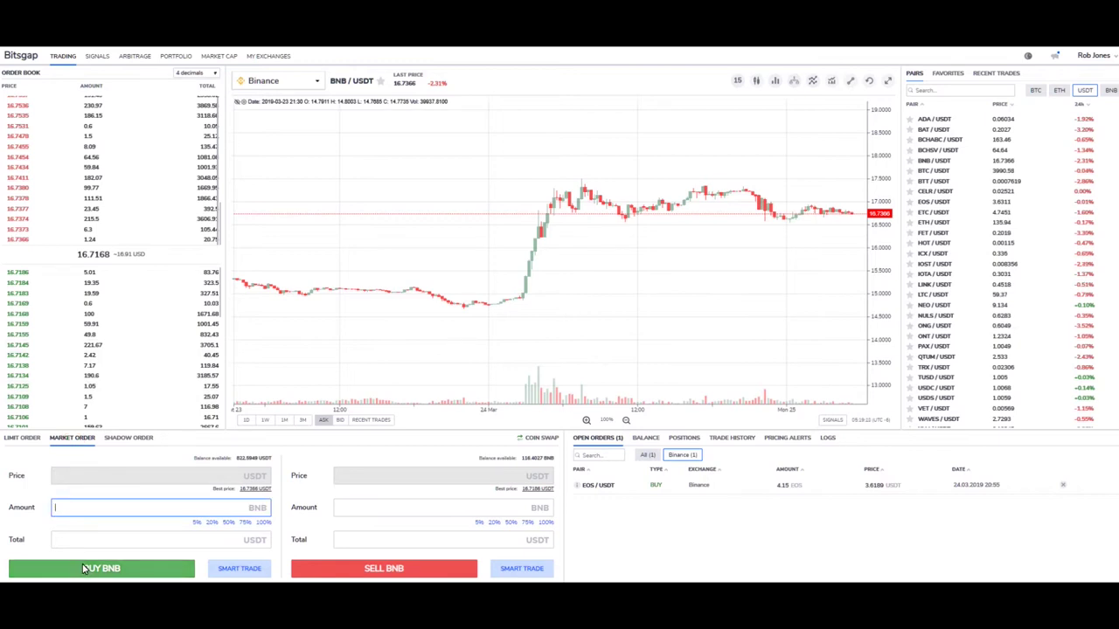
left_click(241, 569)
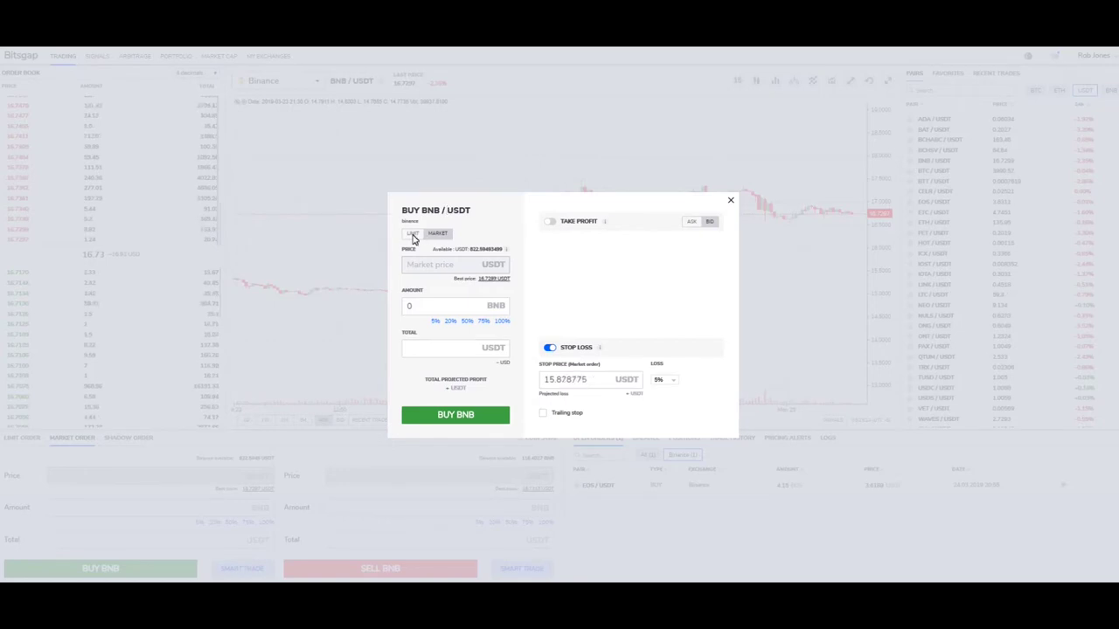
left_click(549, 348)
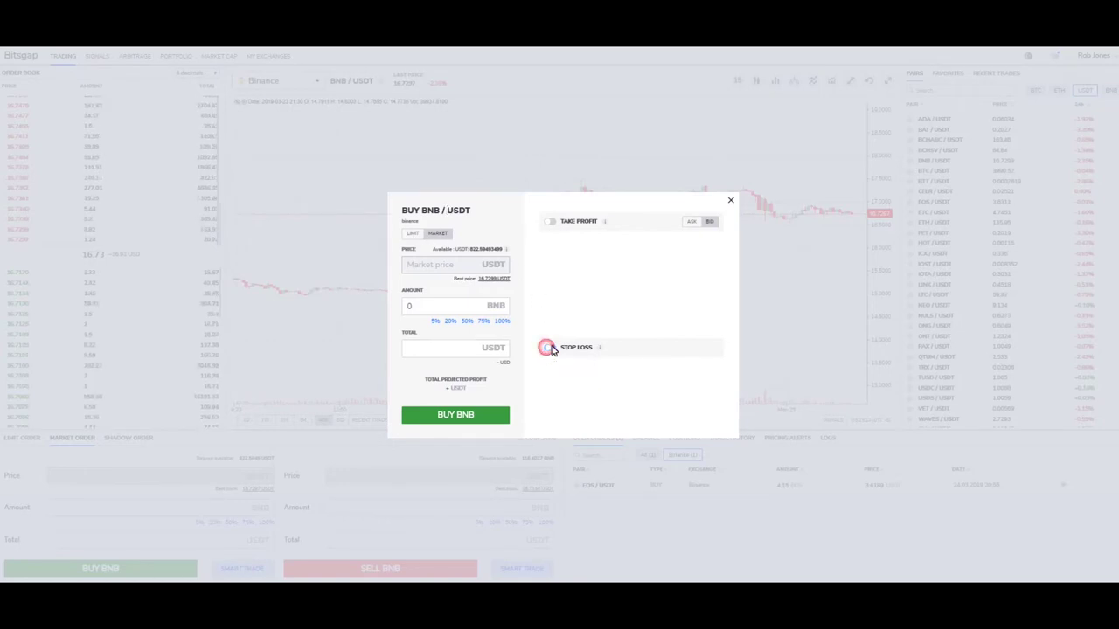
left_click(414, 234)
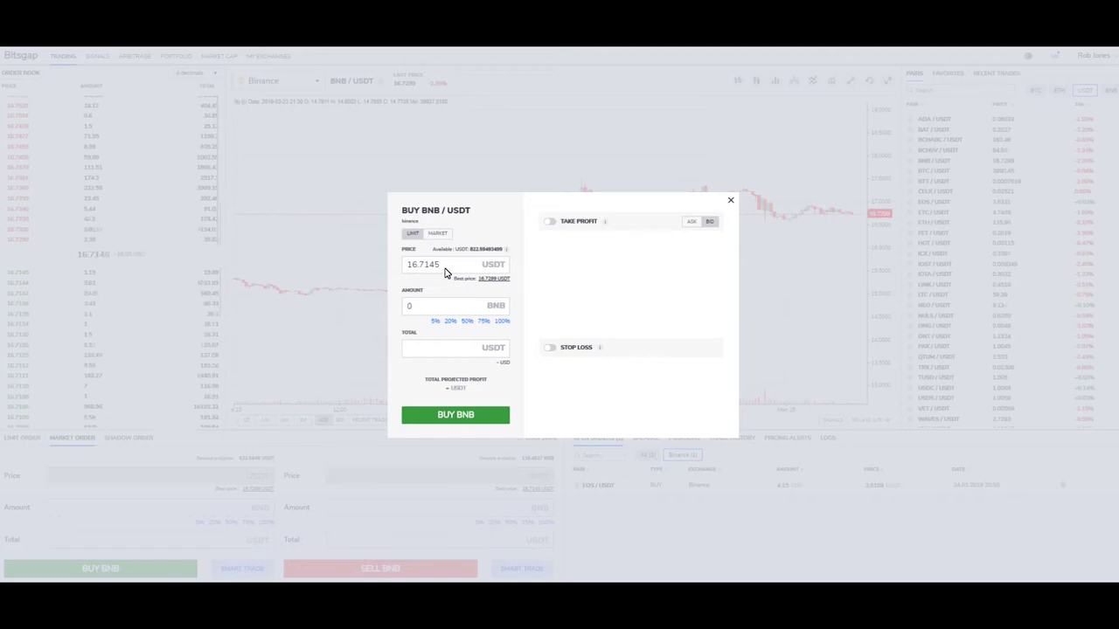
Set the limit buy to 20 BNB at 15.00 USDT, totalling 300 USDT
left_click_drag(429, 305, 392, 312)
type("20")
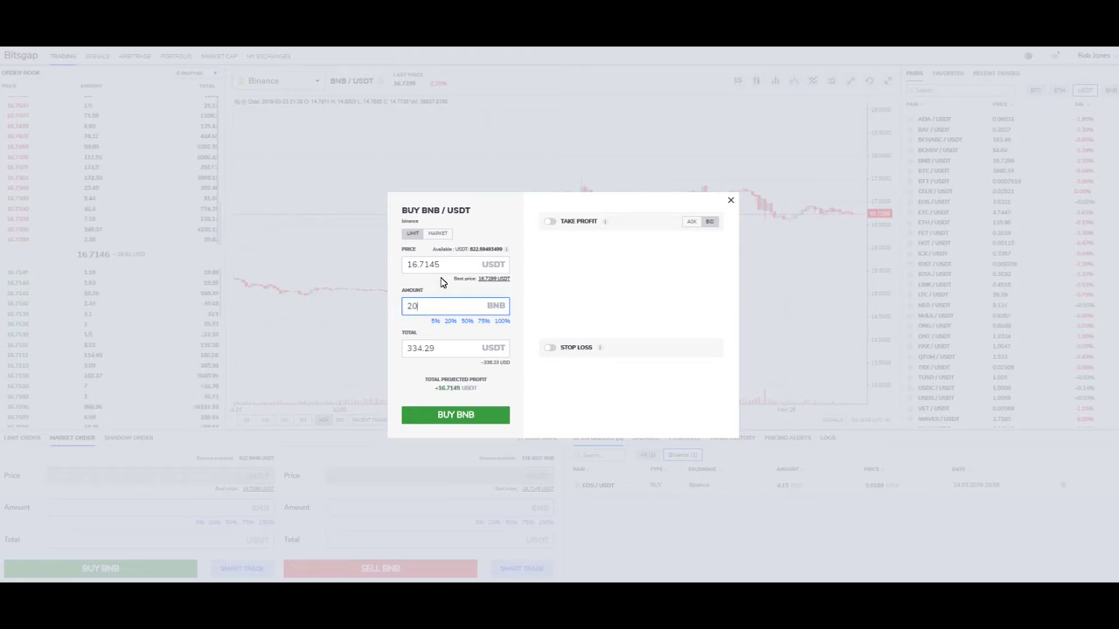
left_click(492, 279)
left_click_drag(447, 264, 388, 270)
type("15")
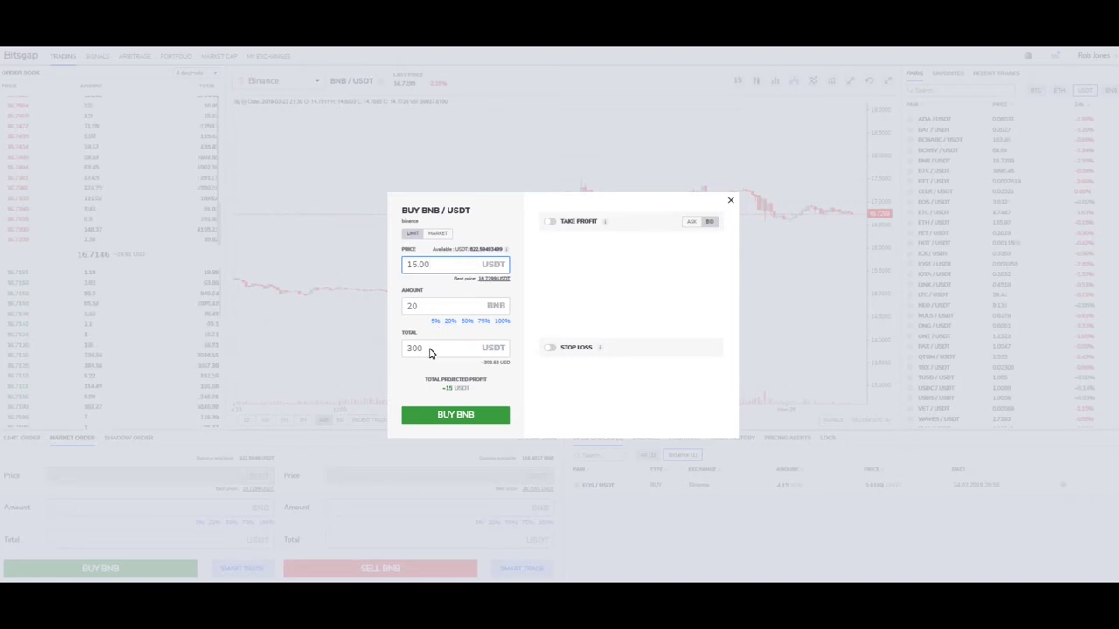
left_click(465, 391)
Turn on take profit, targeting 15.75 USDT at 5%
left_click_drag(465, 391, 441, 385)
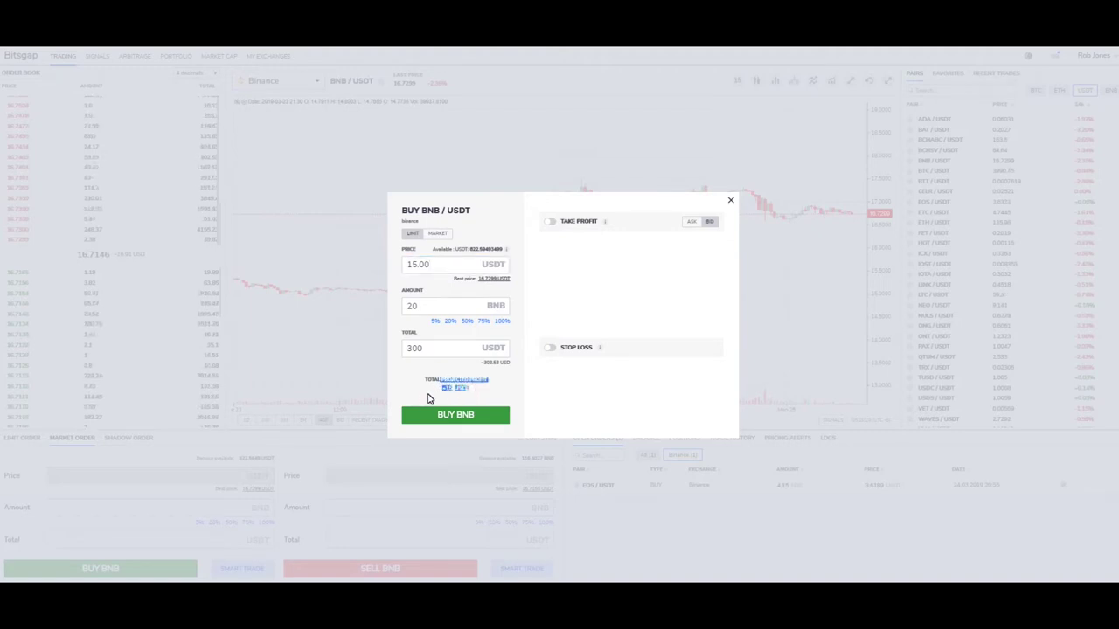
left_click(484, 394)
left_click(549, 222)
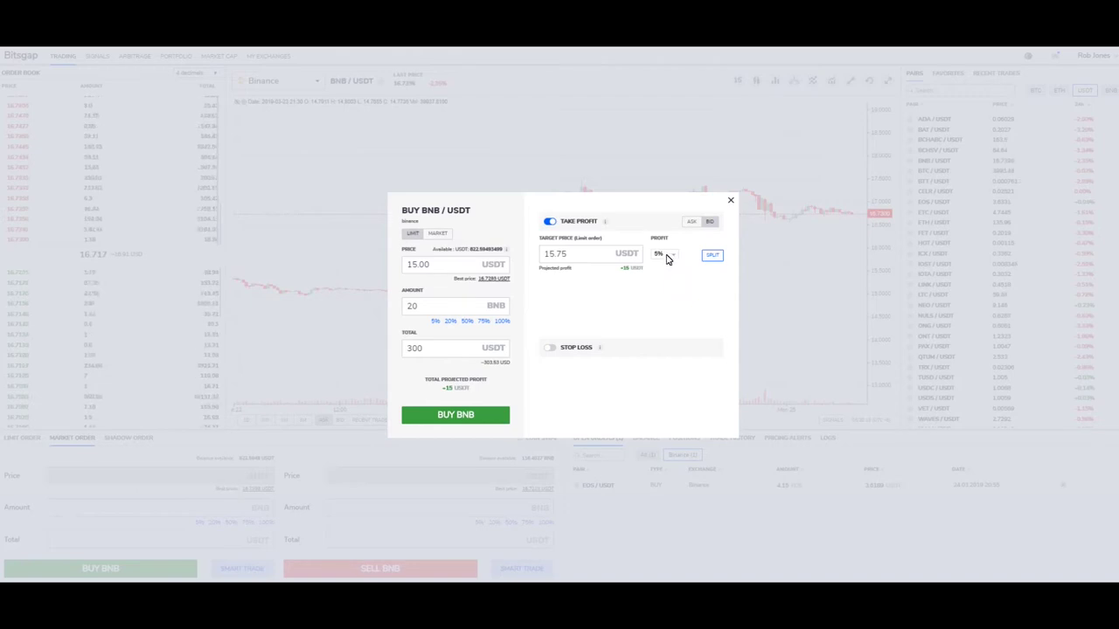
Turn take profit off, keeping the 20 BNB buy at 15.00 USDT
left_click(549, 224)
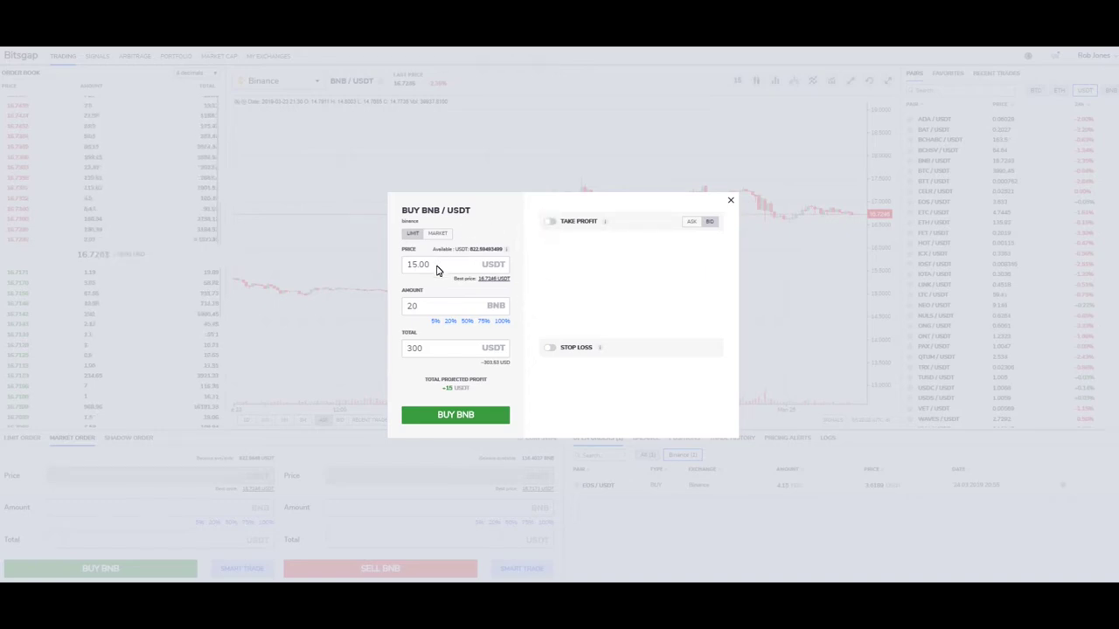
left_click_drag(431, 266, 405, 271)
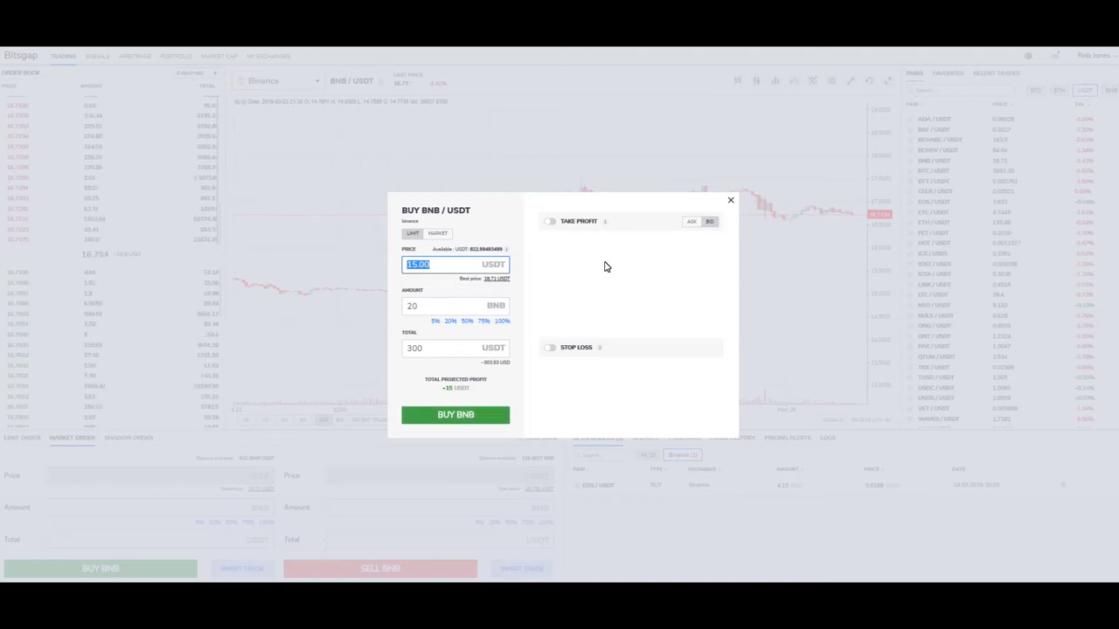
Switch the 20 BNB buy to a market order totalling about 334.19 USDT
left_click(510, 229)
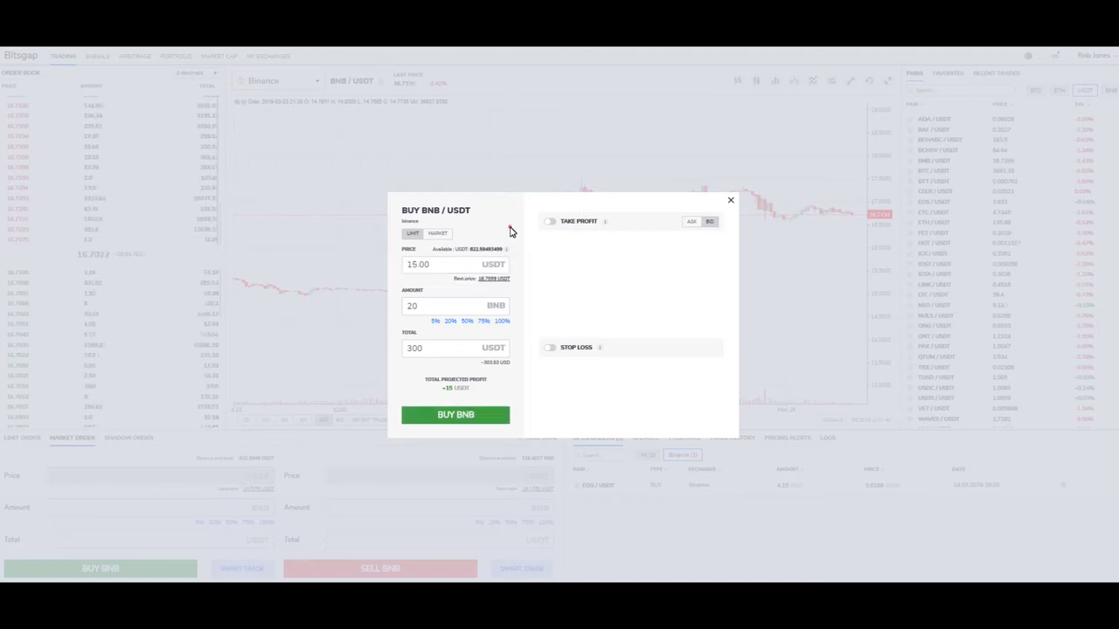
left_click(438, 234)
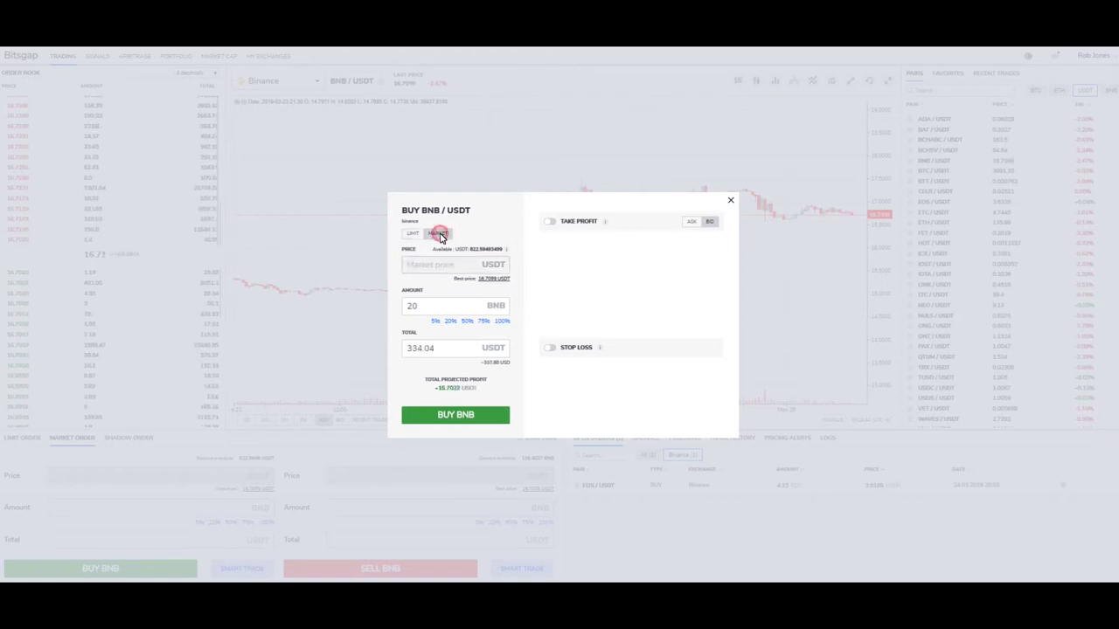
left_click(490, 280)
Annotate the current 16.71 order-book price and its sell and buy sides
mouse_move(149, 249)
left_mouse_down()
mouse_move(62, 254)
mouse_move(137, 284)
mouse_move(119, 242)
mouse_move(55, 283)
mouse_move(171, 260)
mouse_move(77, 244)
mouse_move(147, 281)
mouse_move(88, 242)
left_mouse_up()
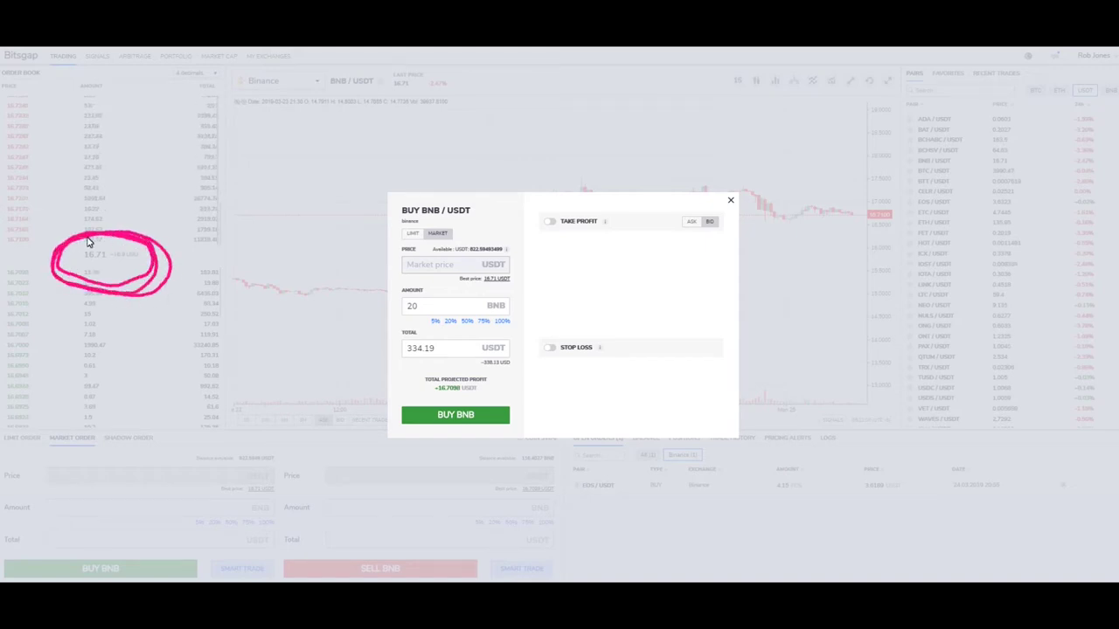
left_click_drag(358, 166, 403, 201)
mouse_move(110, 239)
left_mouse_down()
mouse_move(103, 229)
mouse_move(75, 305)
mouse_move(82, 231)
left_mouse_up()
left_click_drag(139, 118, 139, 194)
left_click_drag(53, 404, 63, 325)
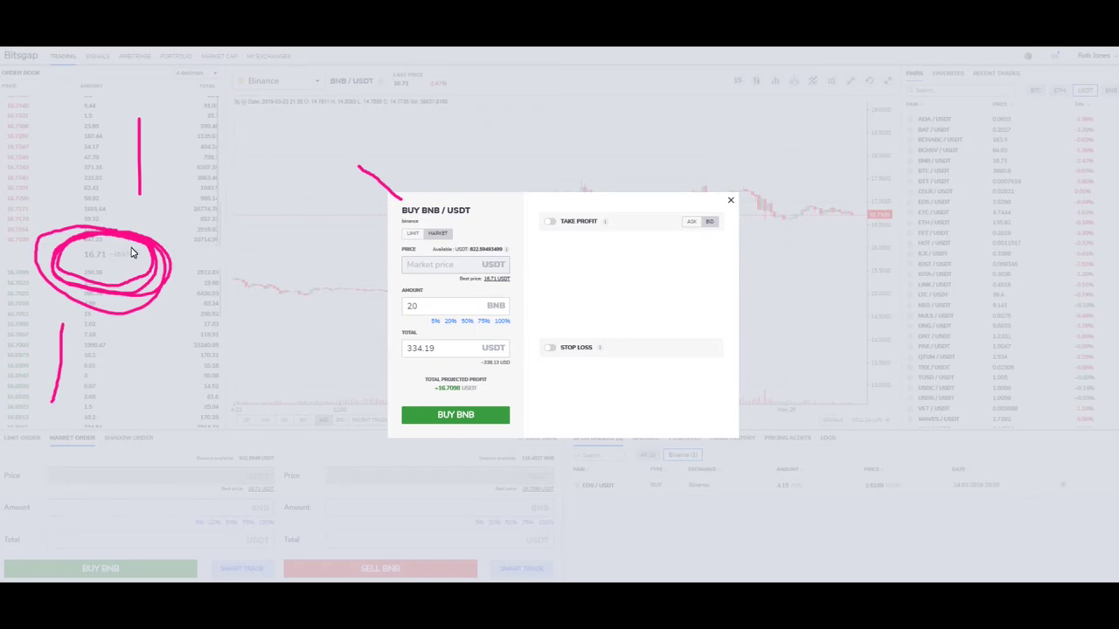
mouse_move(98, 234)
left_mouse_down()
mouse_move(83, 295)
mouse_move(115, 237)
mouse_move(89, 295)
mouse_move(136, 231)
mouse_move(60, 288)
mouse_move(142, 253)
mouse_move(158, 260)
left_mouse_up()
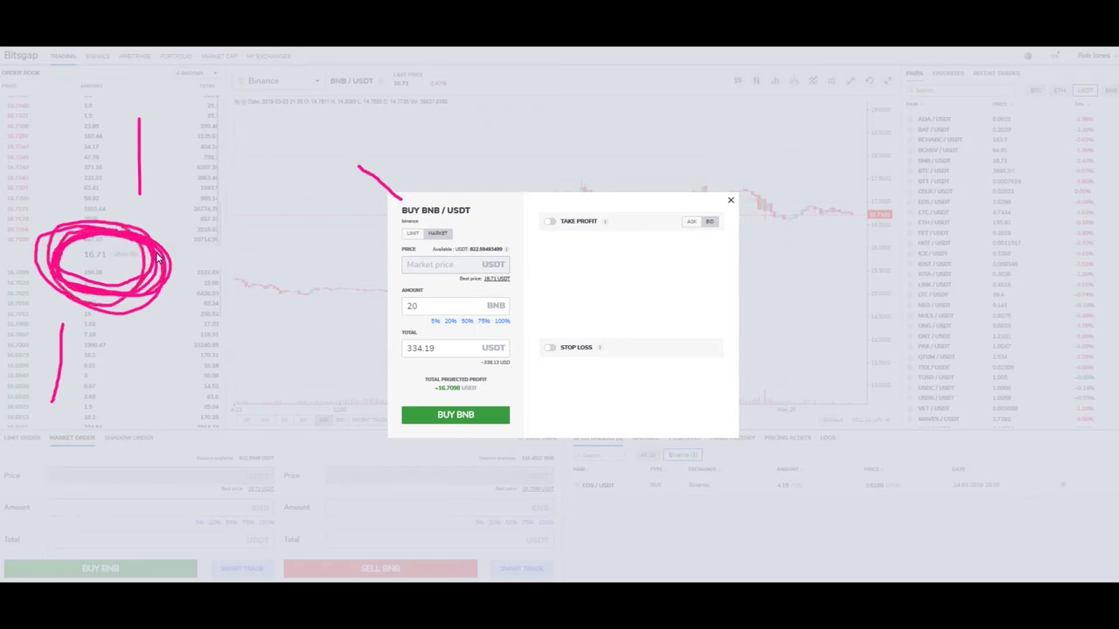
Point an arrow at the best price, clear the marks, and enable 5% take profit
mouse_move(534, 313)
left_mouse_down()
mouse_move(514, 291)
mouse_move(524, 278)
left_mouse_up()
left_click_drag(511, 285, 522, 292)
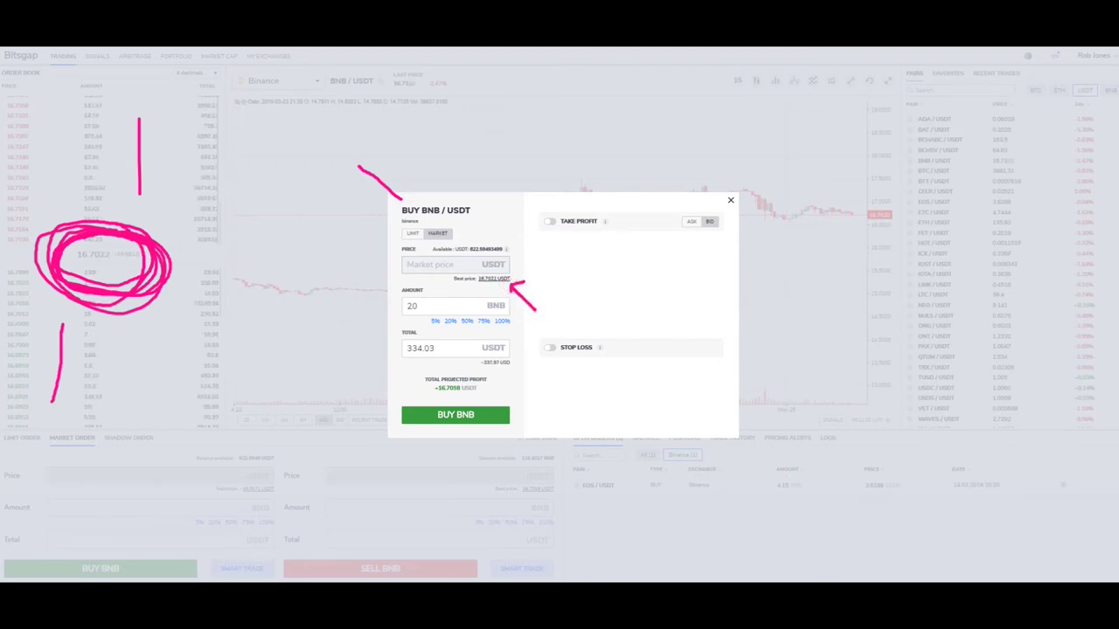
key("Escape")
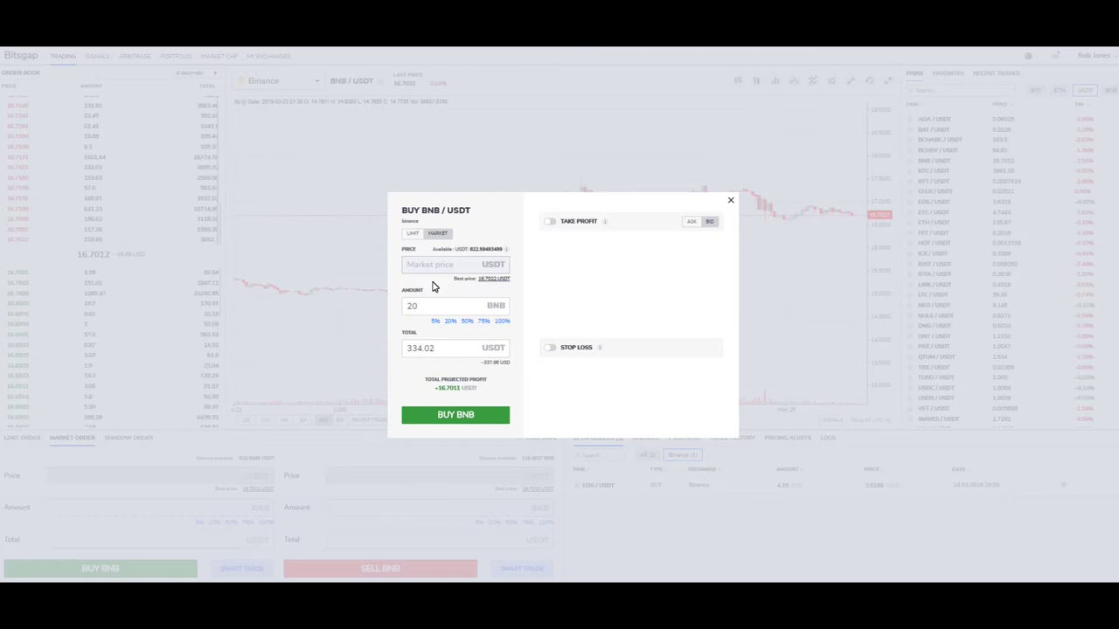
left_click(551, 223)
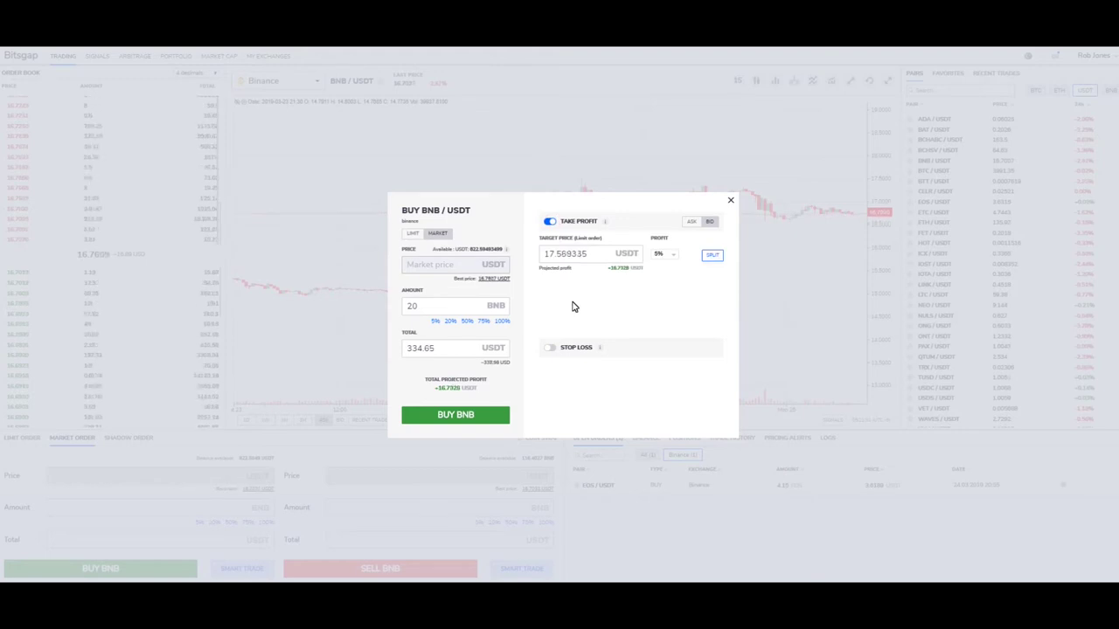
Try 5% and 2%, settle on 10% take profit (18.40124 USDT), and make it a limit order
left_click(670, 256)
left_click(662, 283)
left_click(662, 255)
left_click(660, 264)
left_click(670, 254)
left_click(664, 305)
left_click_drag(474, 391, 434, 392)
left_click(412, 236)
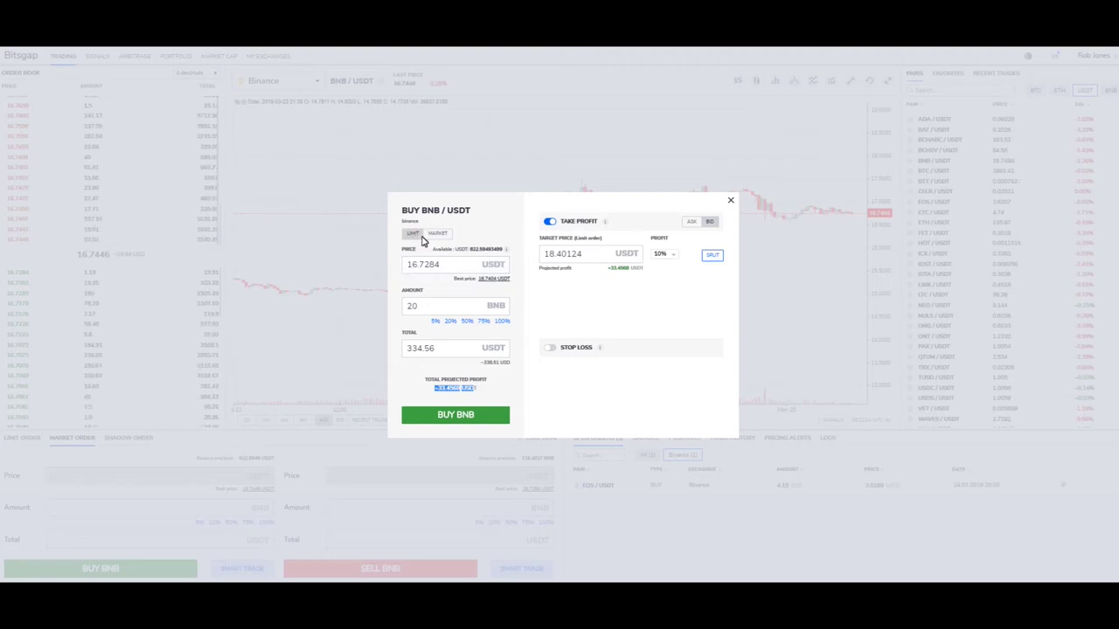
Set the limit price to 15.00 and the take profit to 15%
double_click(452, 271)
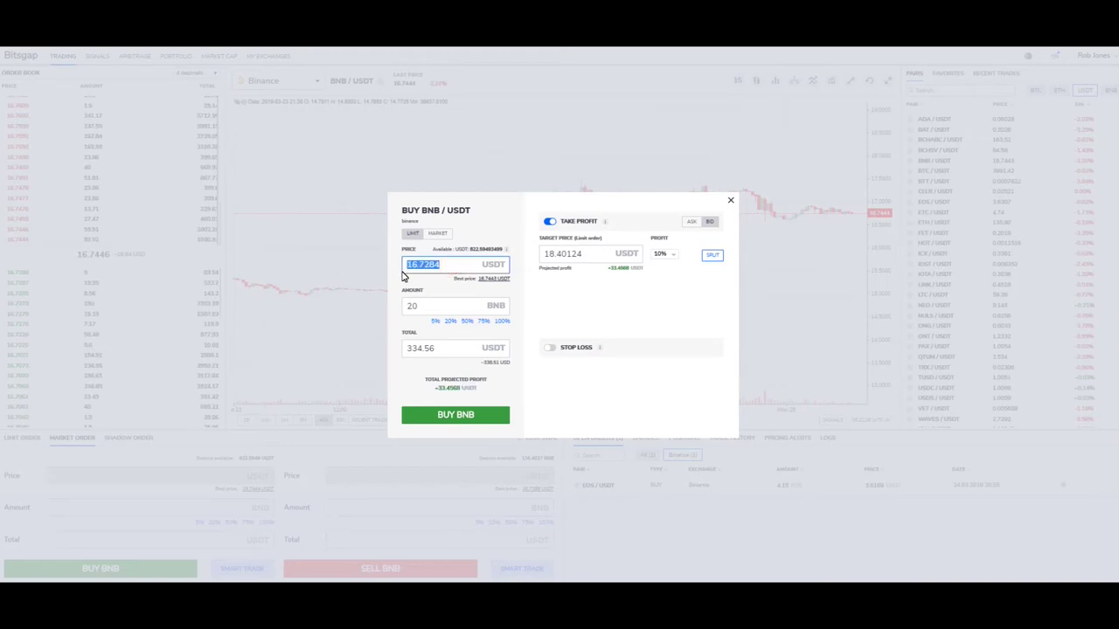
type("15.00")
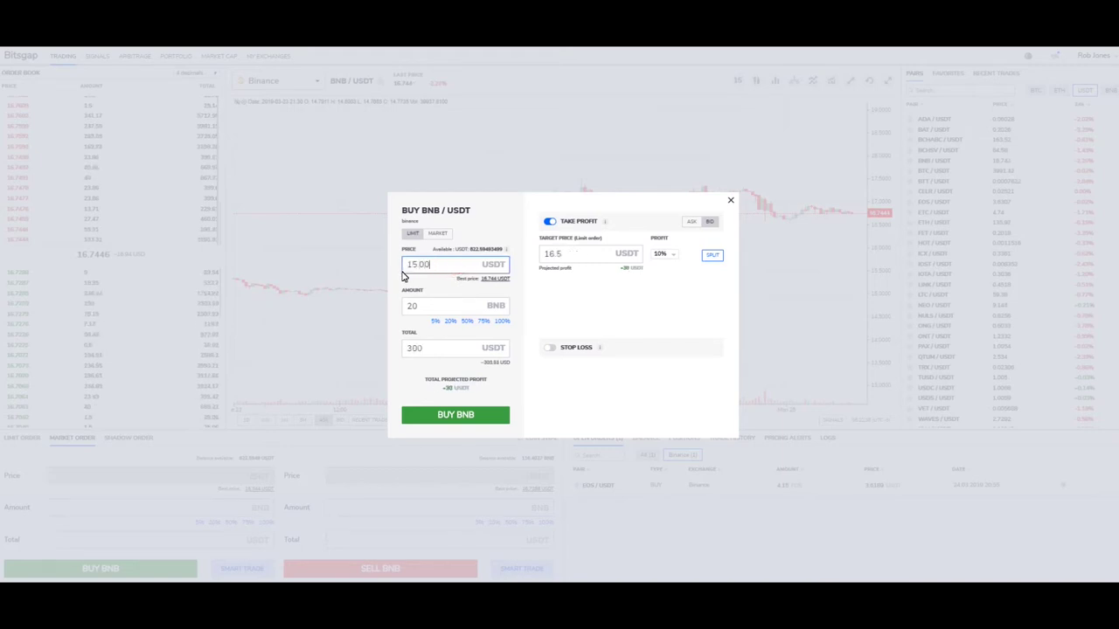
left_click(674, 260)
left_click(674, 259)
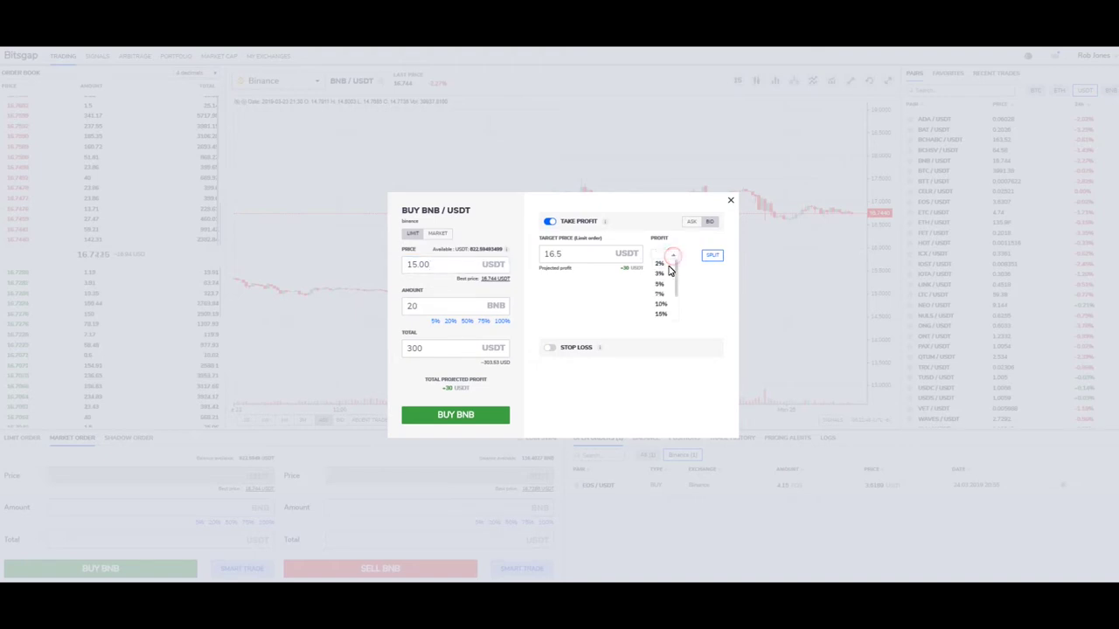
left_click(663, 312)
Change the limit price to 15.01, giving a projected profit of +45.0289
left_click(429, 306)
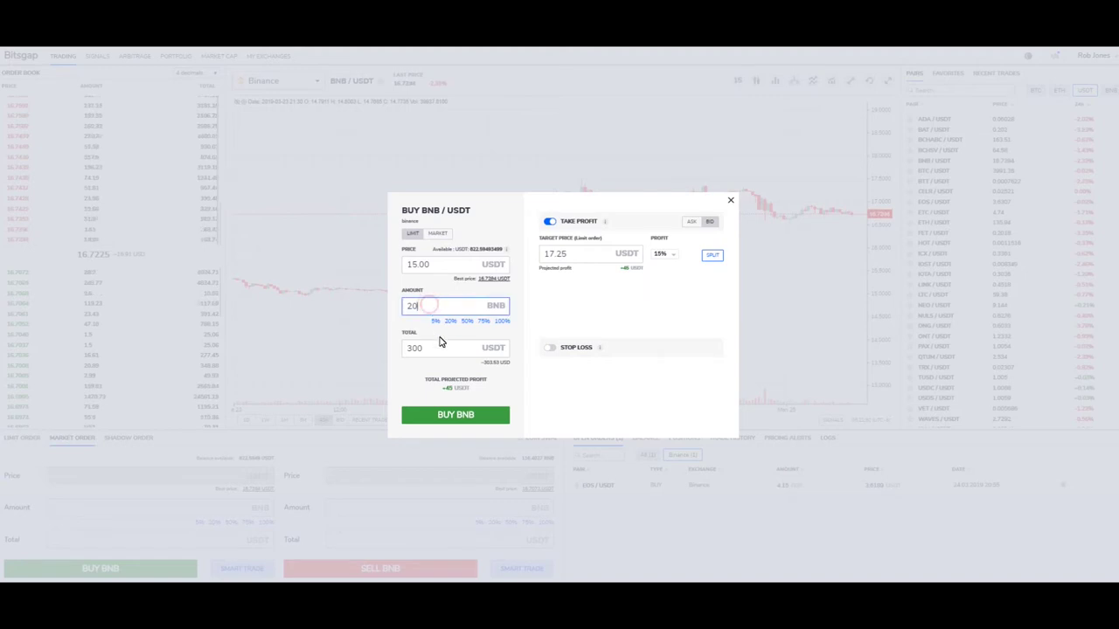
left_click(437, 347)
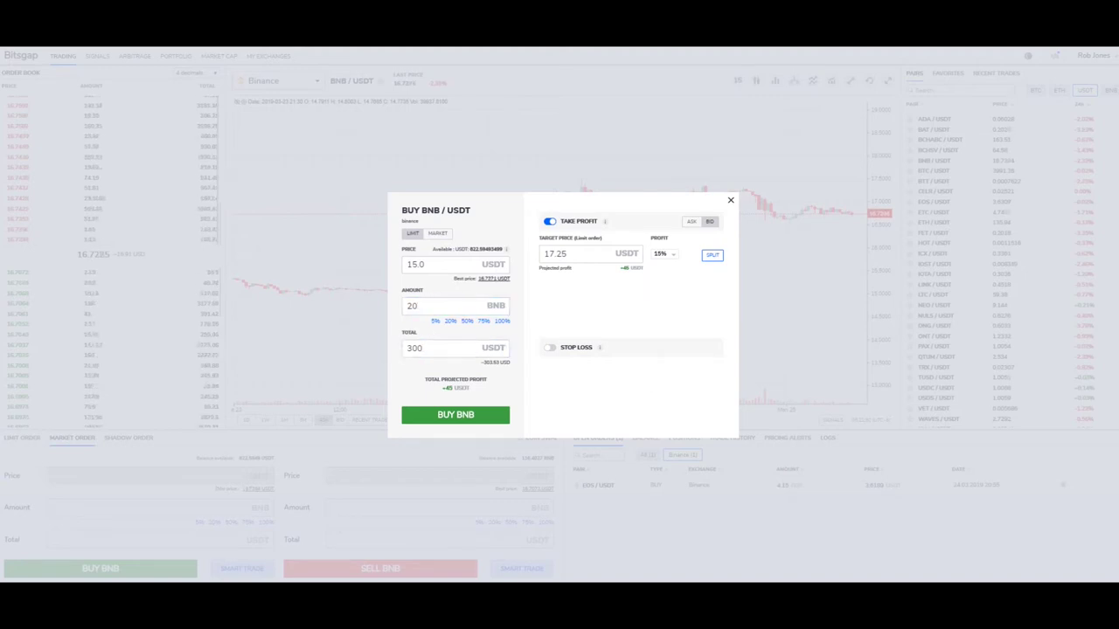
left_click(438, 267)
type("1")
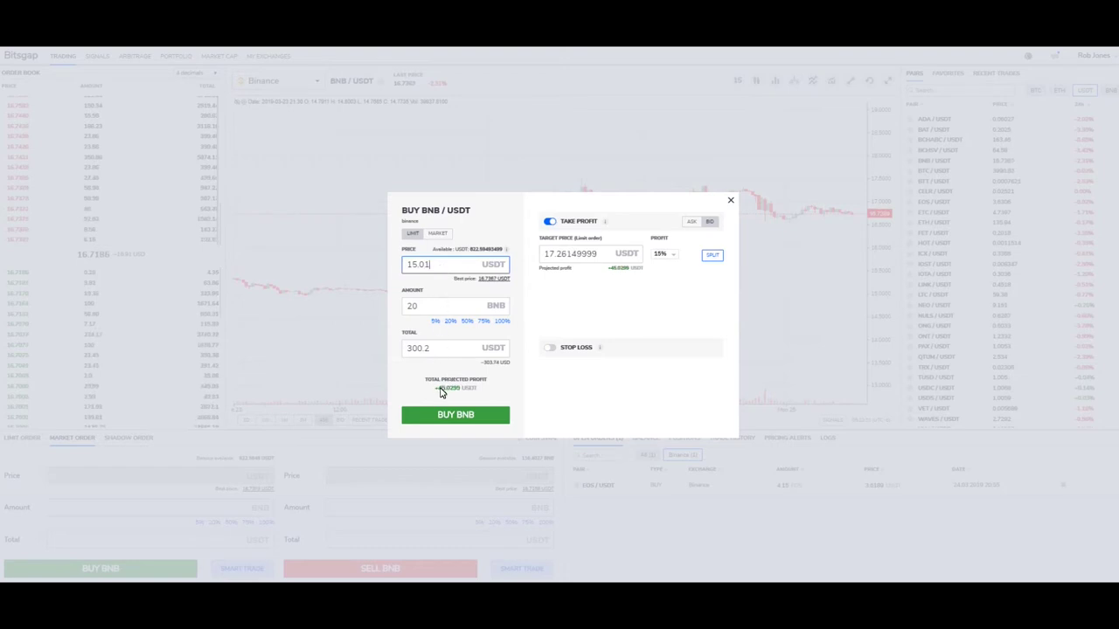
left_click_drag(437, 390, 457, 392)
Enable stop loss, trying 2% then setting 3% for a 14.5597 USDT stop price
left_click(551, 349)
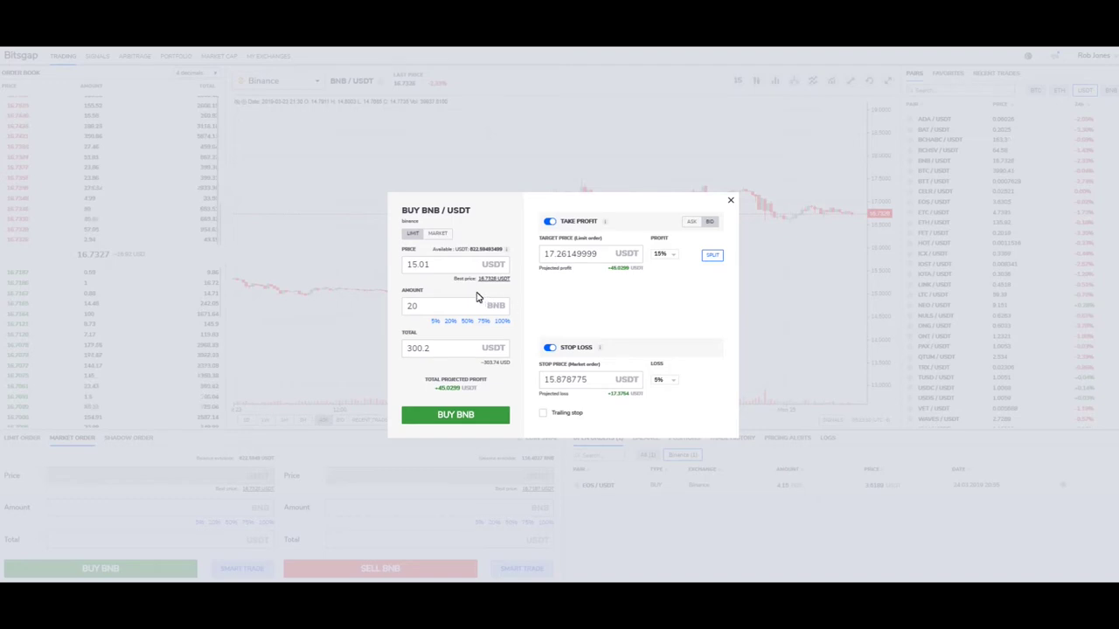
left_click(447, 264)
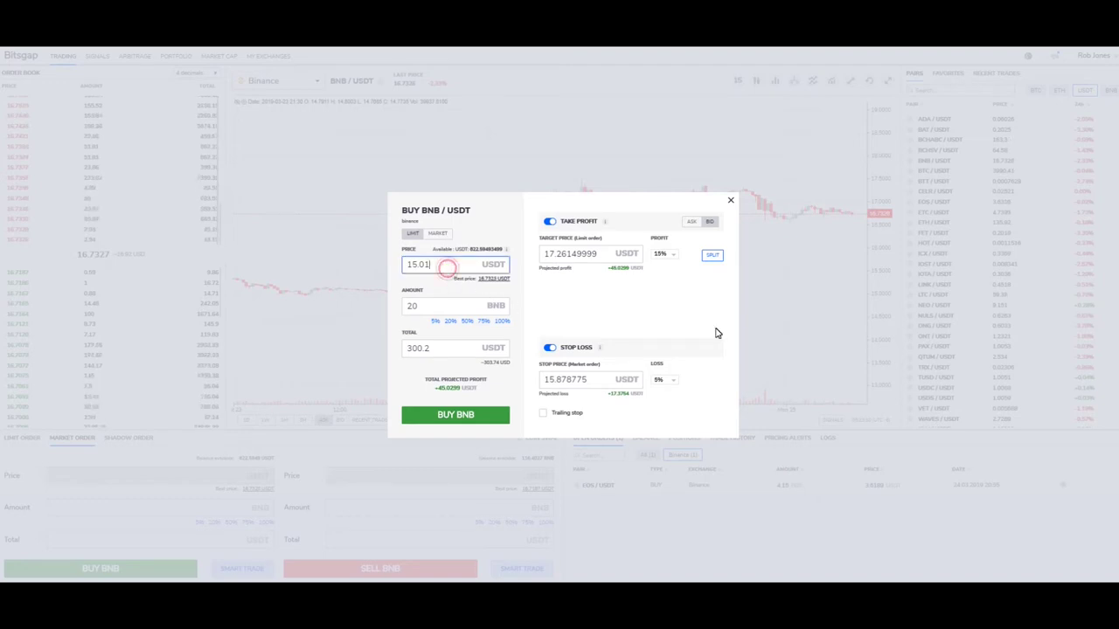
left_click(664, 379)
left_click(659, 329)
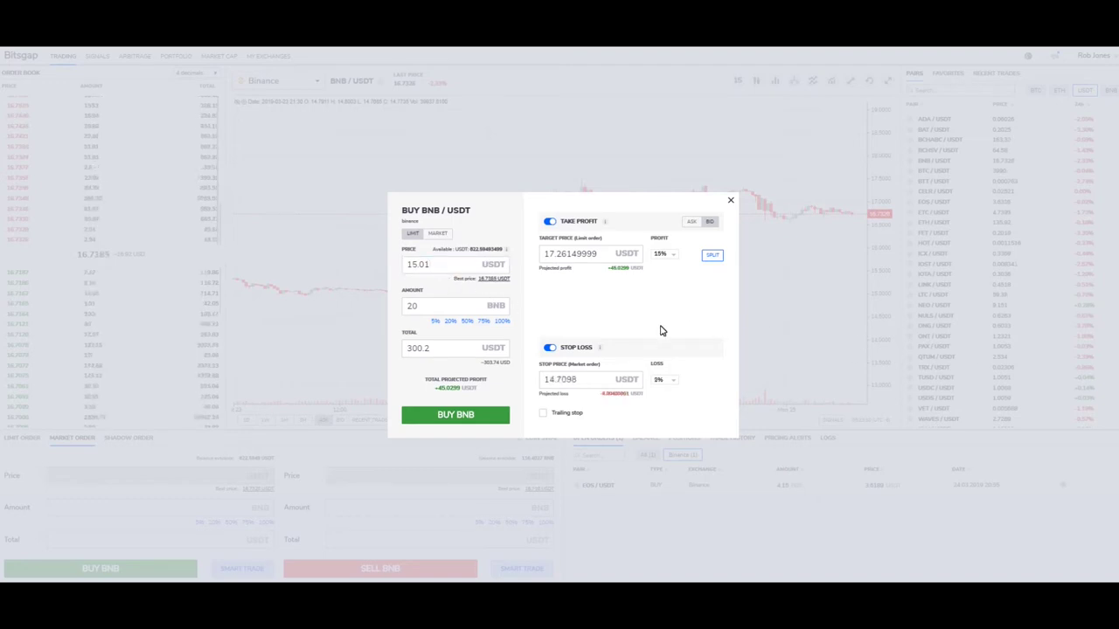
left_click(670, 383)
left_click(661, 397)
left_click_drag(585, 387, 544, 389)
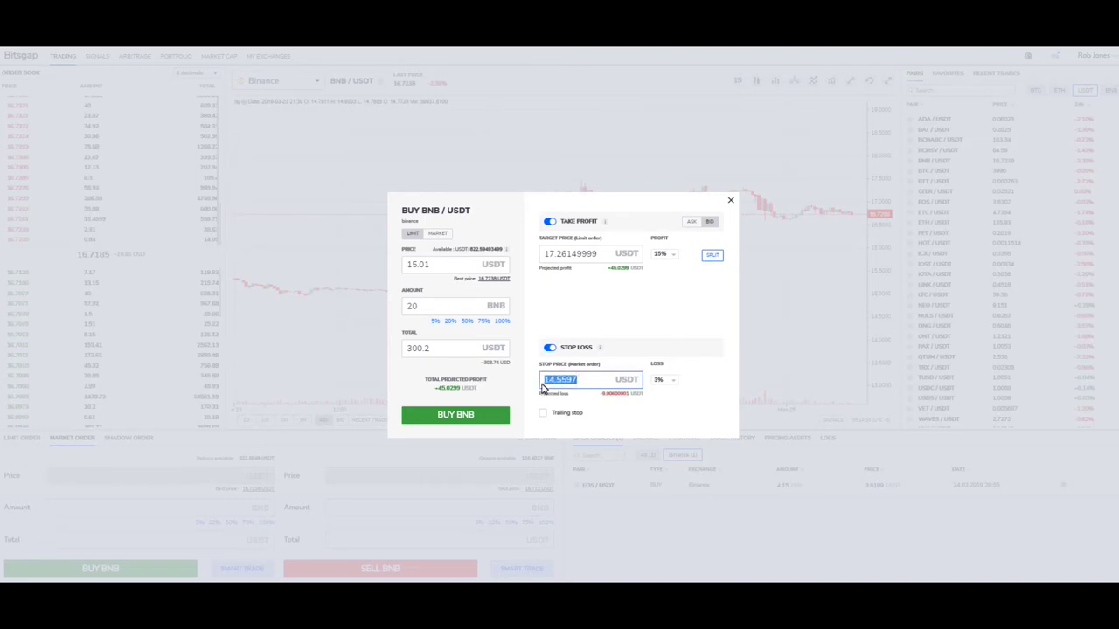
left_click(440, 273)
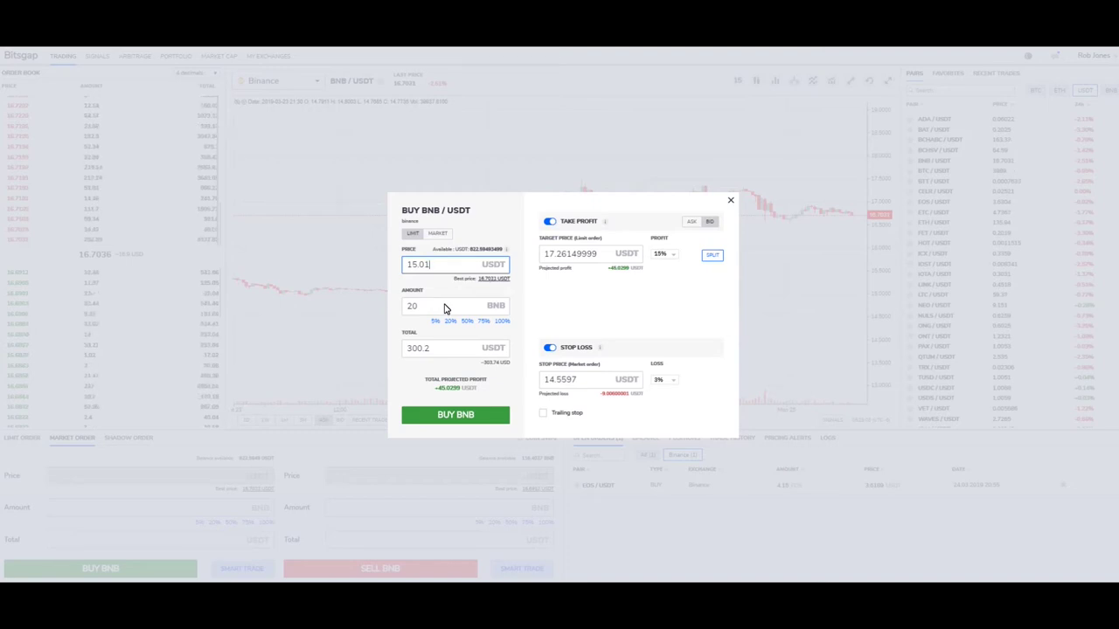
Turn on trailing stop for the 14.5597 stop loss, toggling the basis to ASK then back to BO
left_click(588, 382)
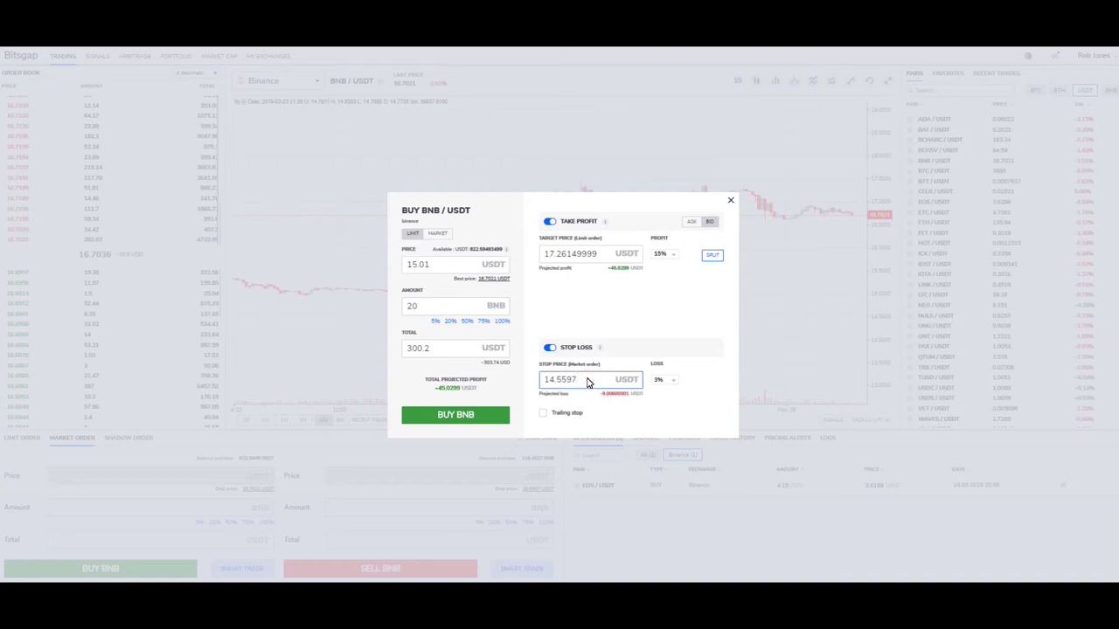
left_click_drag(588, 382, 541, 382)
left_click(544, 414)
left_click(690, 222)
left_click(710, 221)
left_click(446, 266)
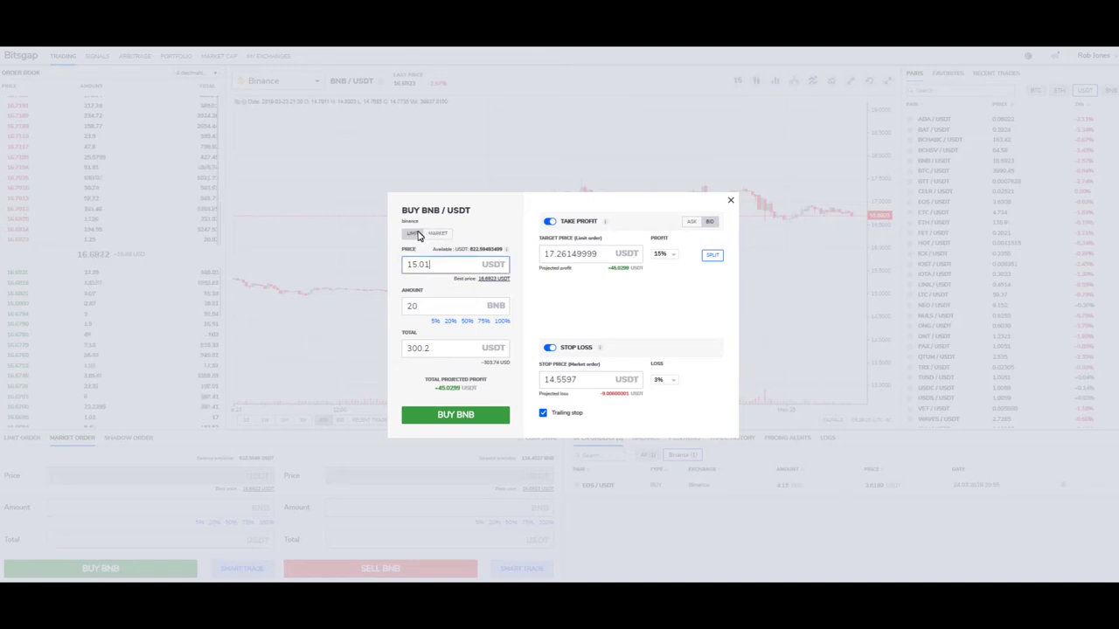
left_click(425, 307)
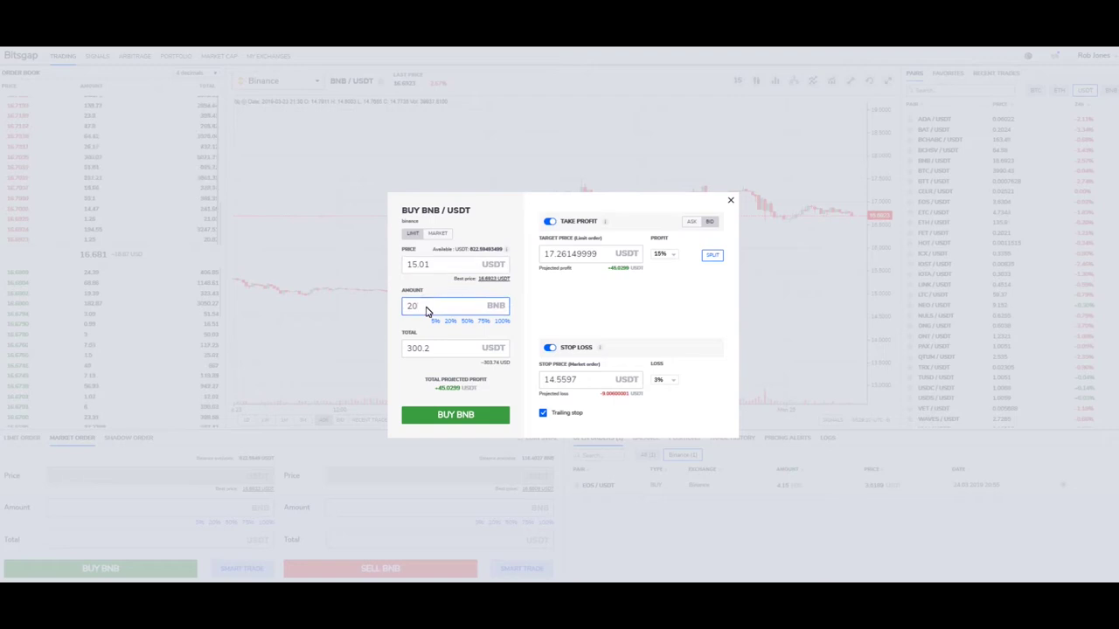
left_click(443, 355)
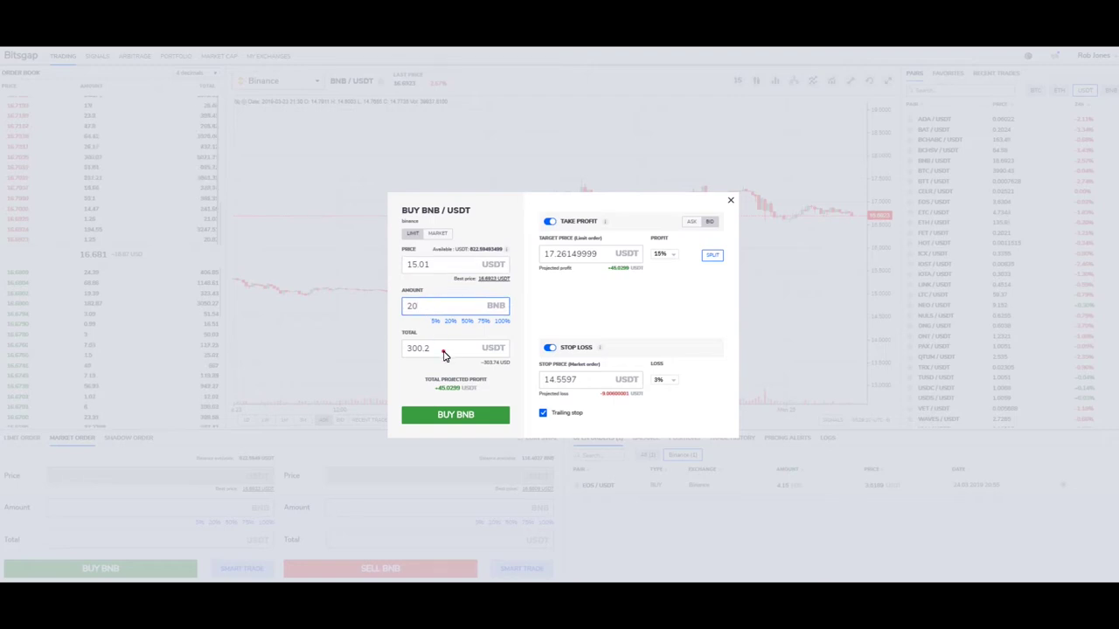
left_click(438, 306)
Split the take-profit into a 5% target on 30% of the amount and a 10% target
left_click(713, 257)
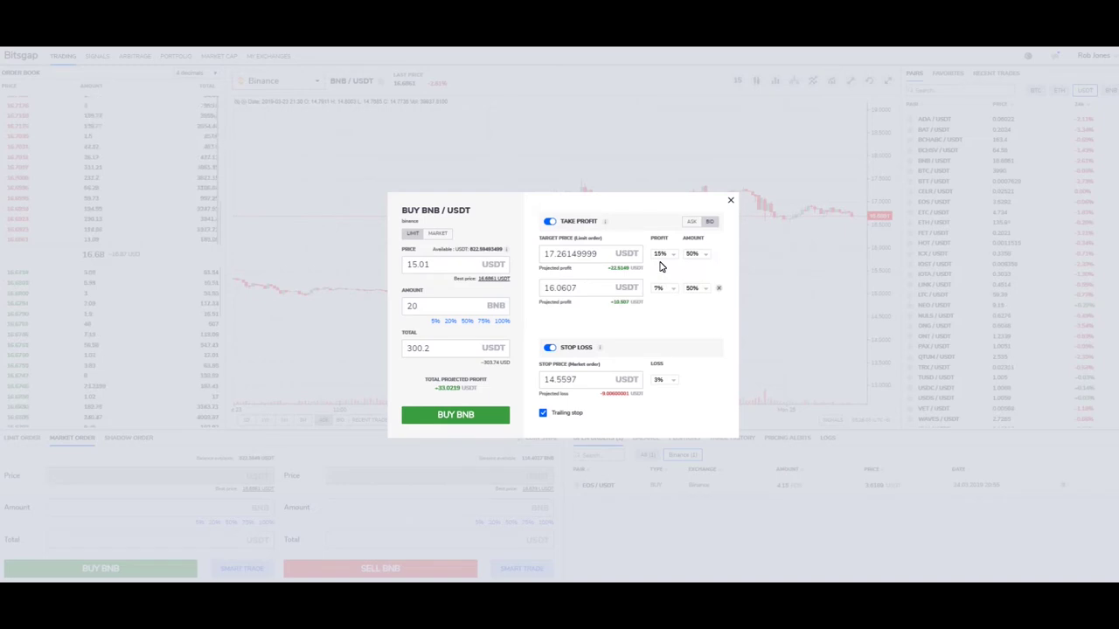
left_click(672, 254)
left_click(660, 283)
left_click(671, 289)
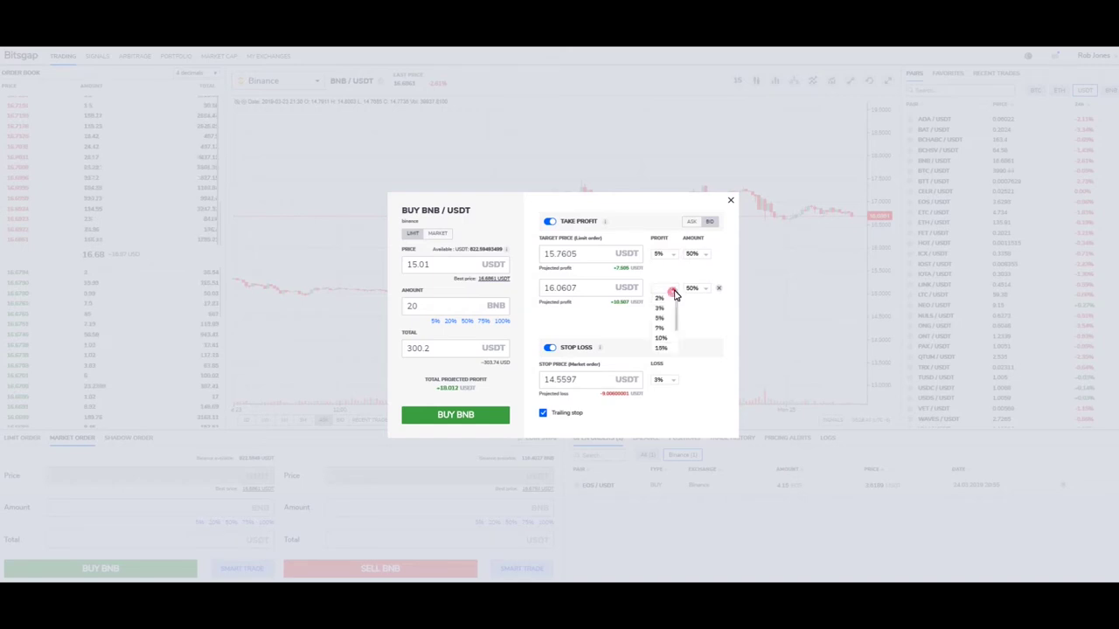
left_click(663, 339)
left_click(703, 255)
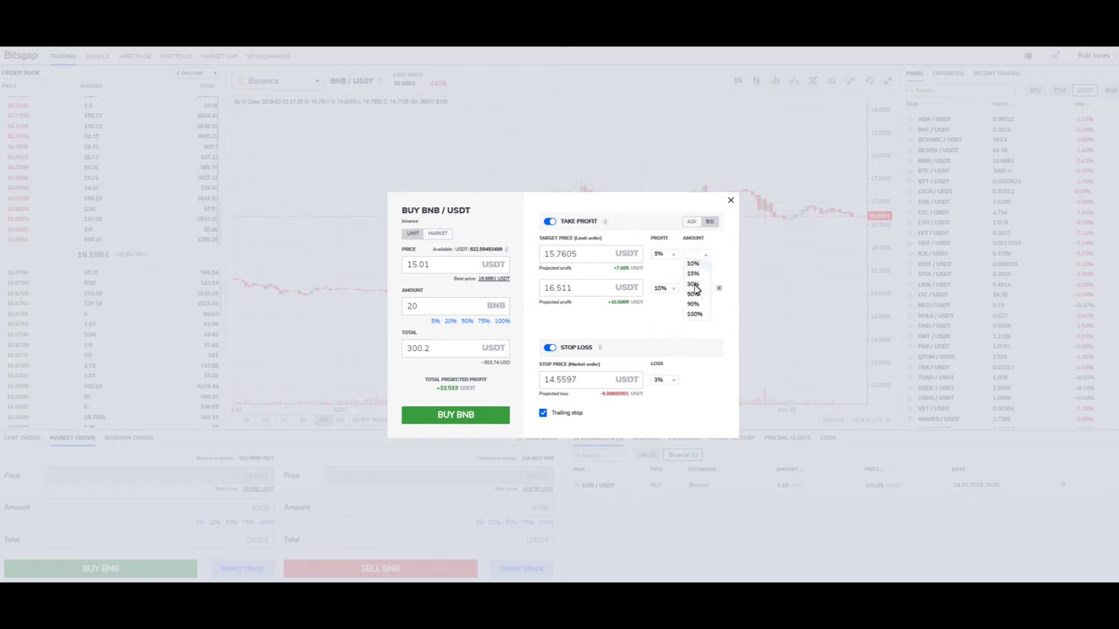
left_click(693, 287)
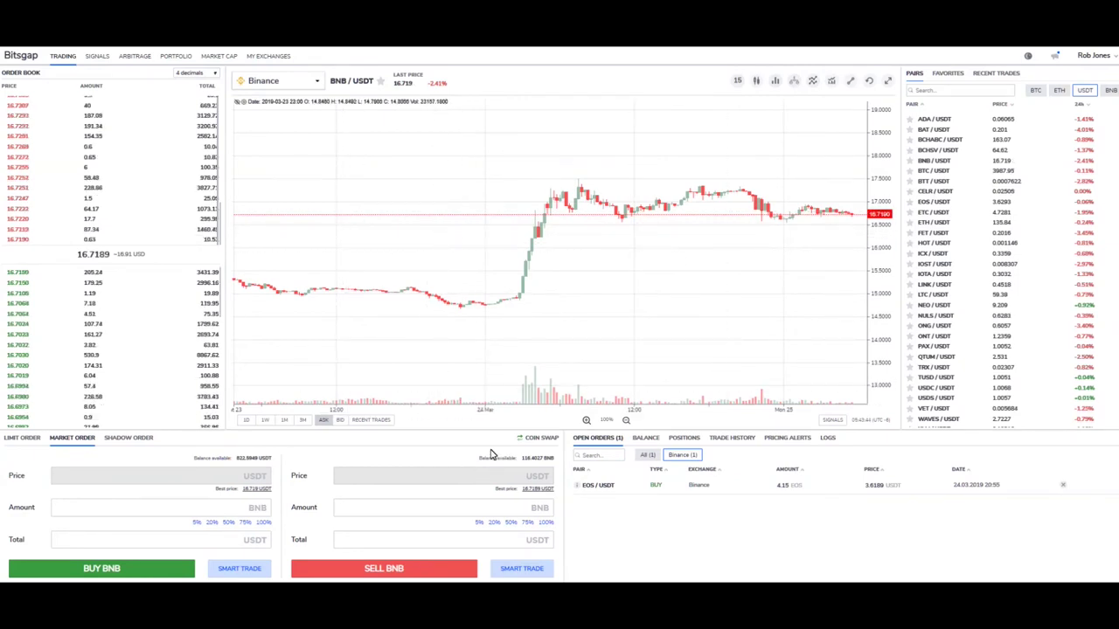
Start a Sell BNB market smart trade for 20 BNB with stop loss switched off
left_click(520, 570)
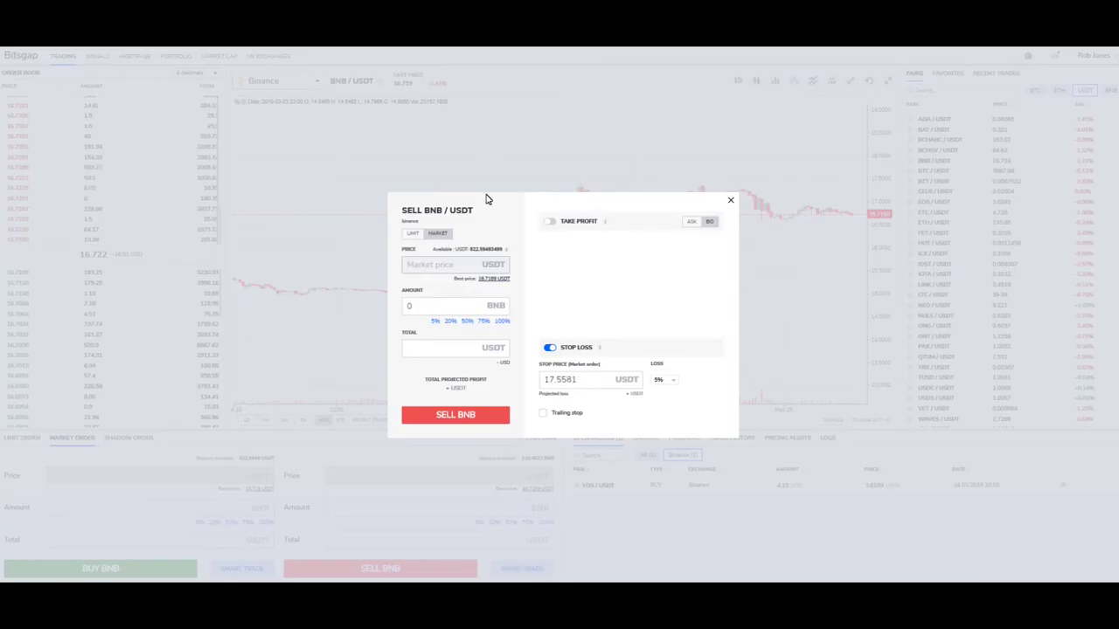
left_click(548, 350)
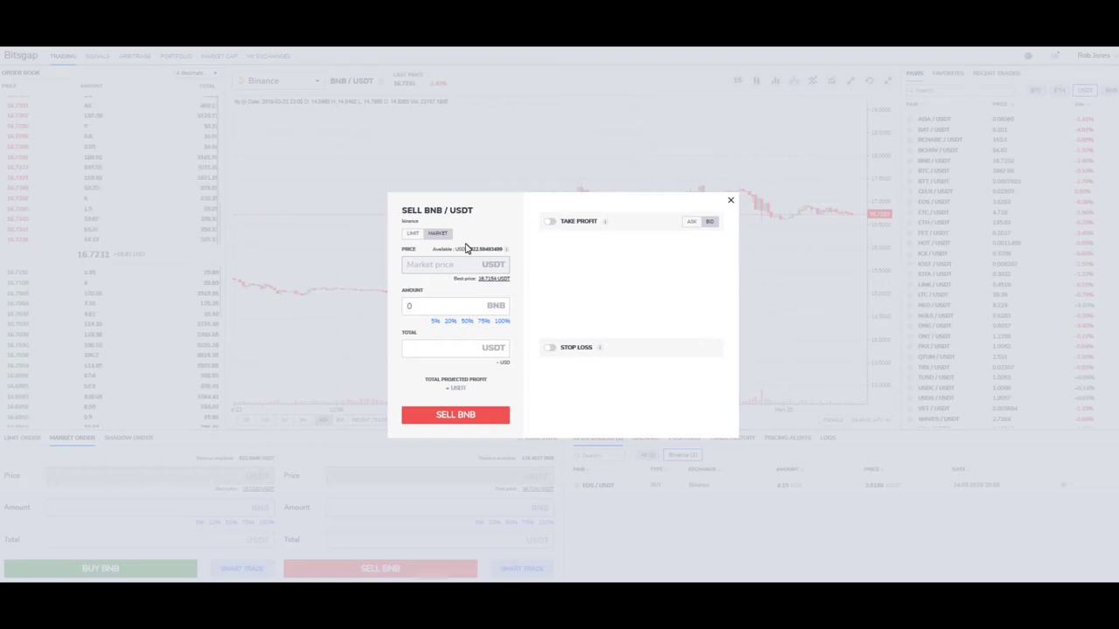
left_click(408, 305)
type("20")
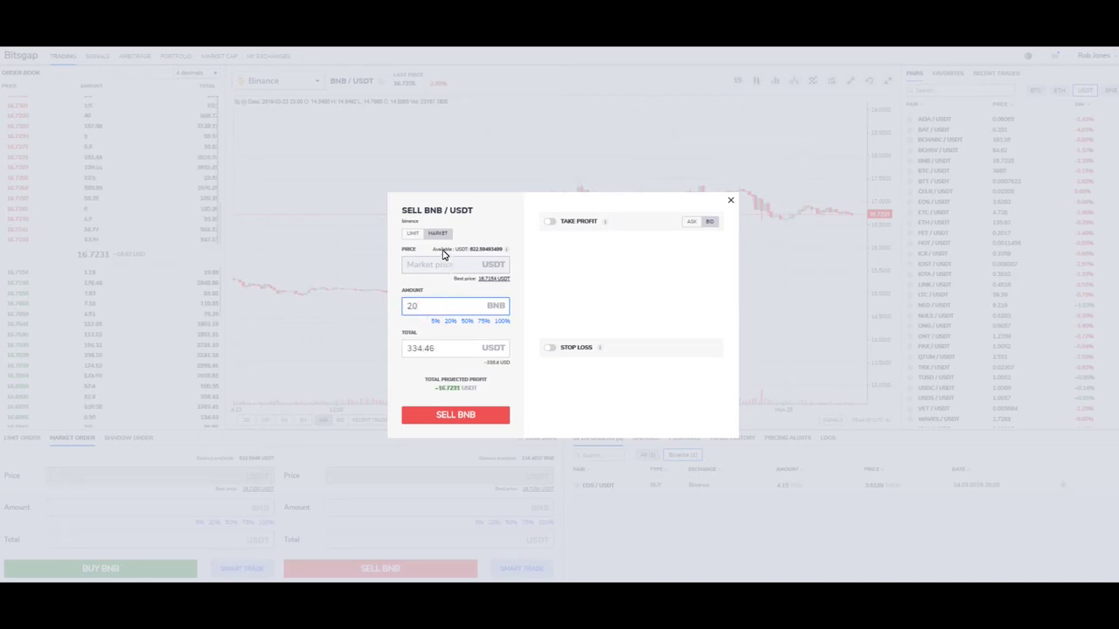
left_click(443, 239)
Close and reopen the Sell BNB smart trade, now as a limit order at 16.723 USDT
left_click(731, 201)
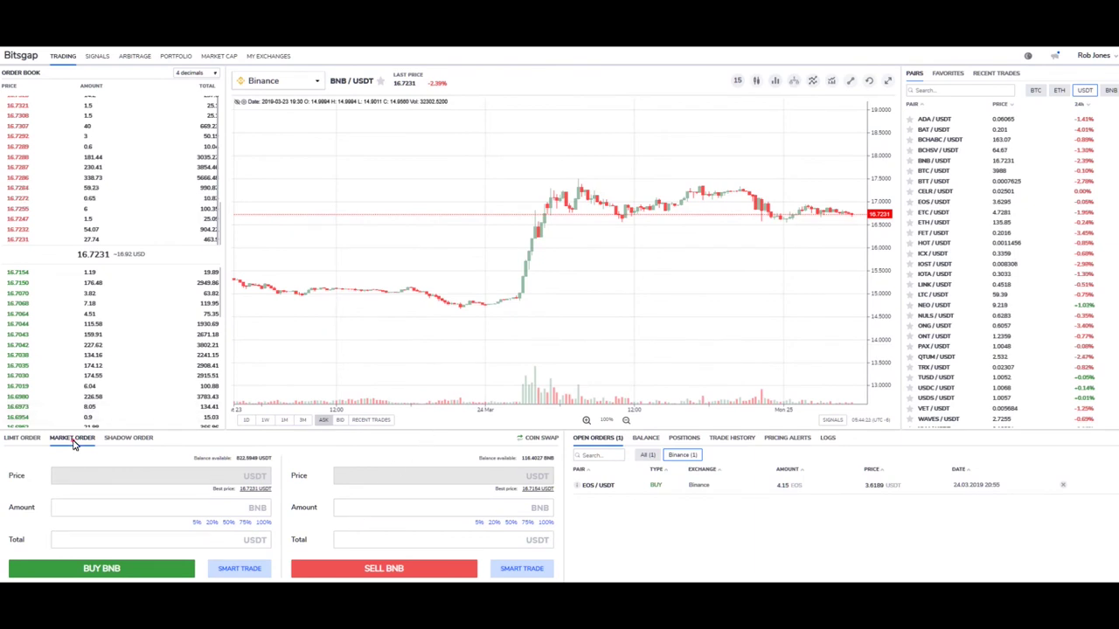
left_click(384, 511)
left_click(384, 512)
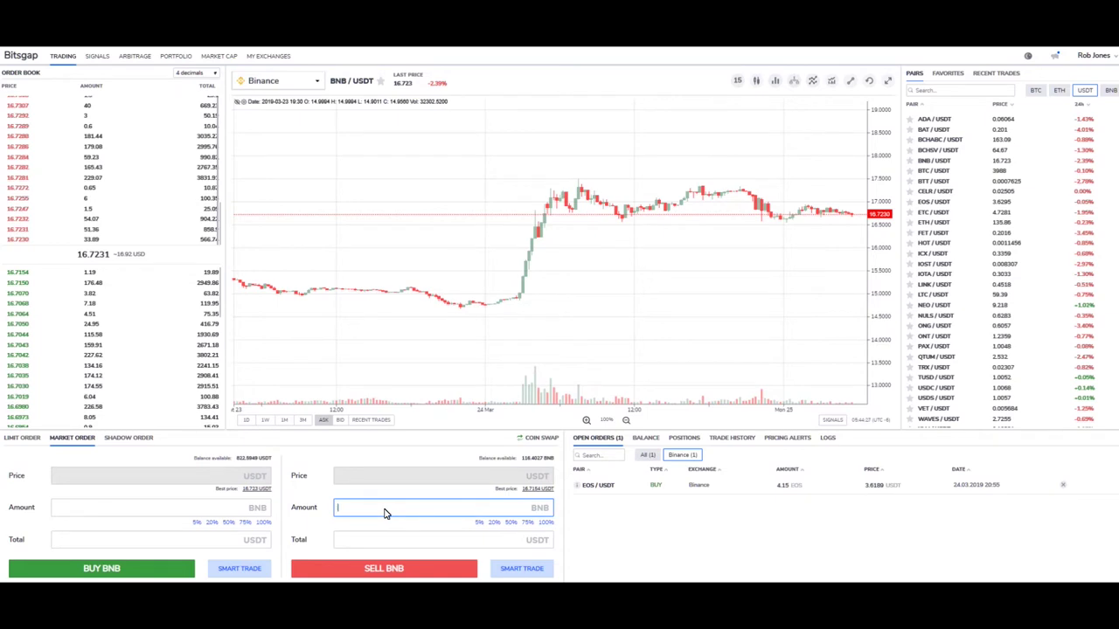
left_click(516, 563)
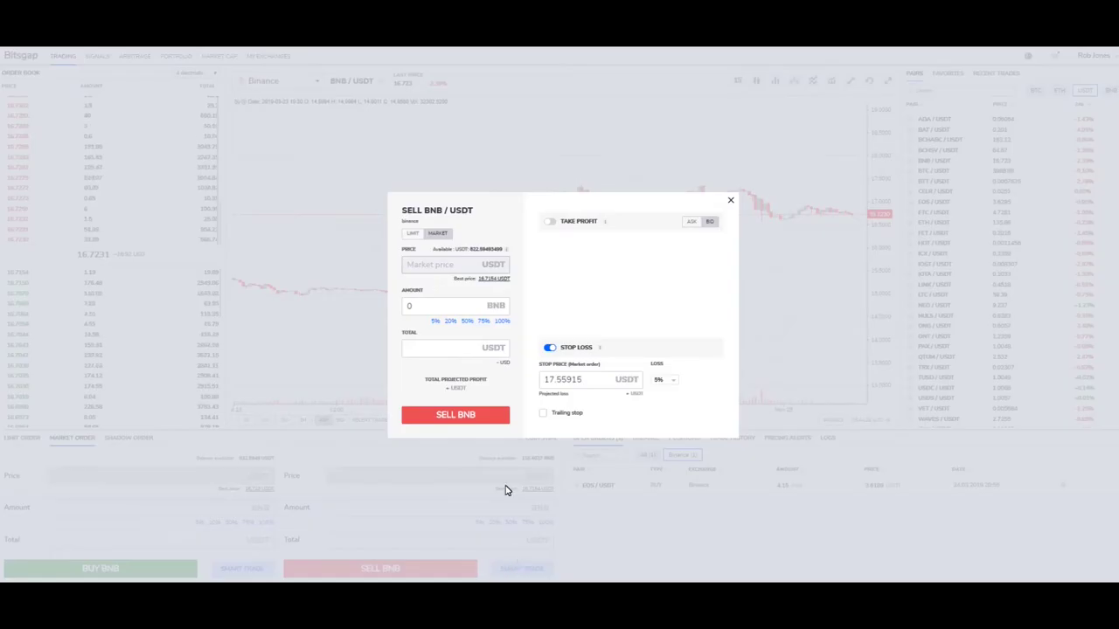
left_click(417, 236)
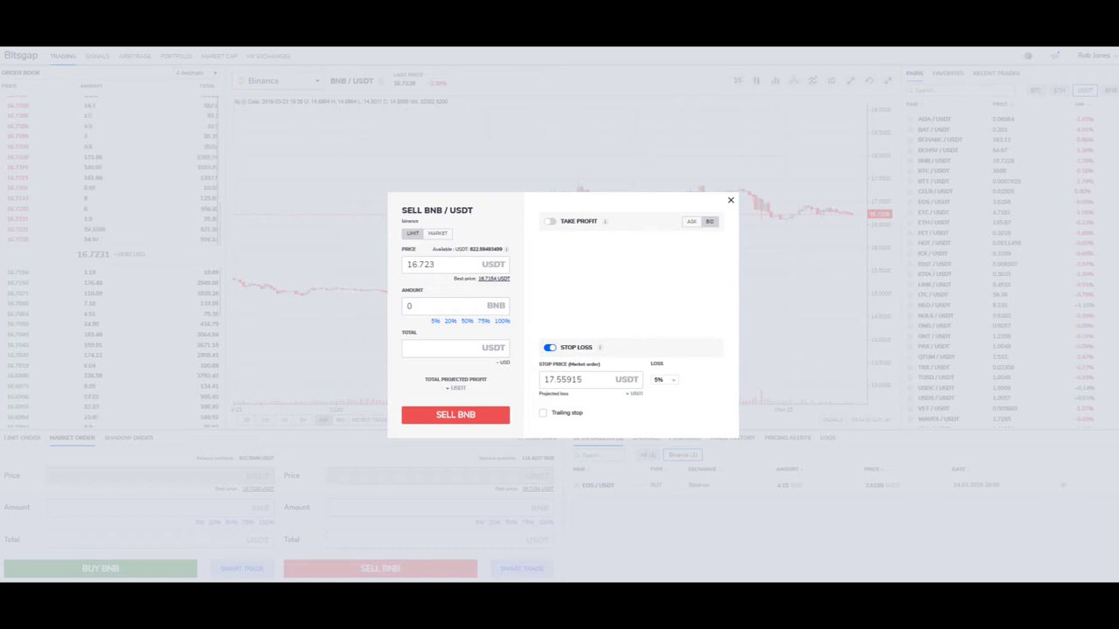
Set the limit sell amount to 20 BNB, totalling 334.46 USDT at 16.723
mouse_move(132, 212)
left_mouse_down()
mouse_move(88, 210)
mouse_move(115, 297)
mouse_move(118, 210)
left_mouse_up()
left_click(156, 124)
left_click_drag(158, 125, 160, 195)
left_click_drag(146, 318, 152, 385)
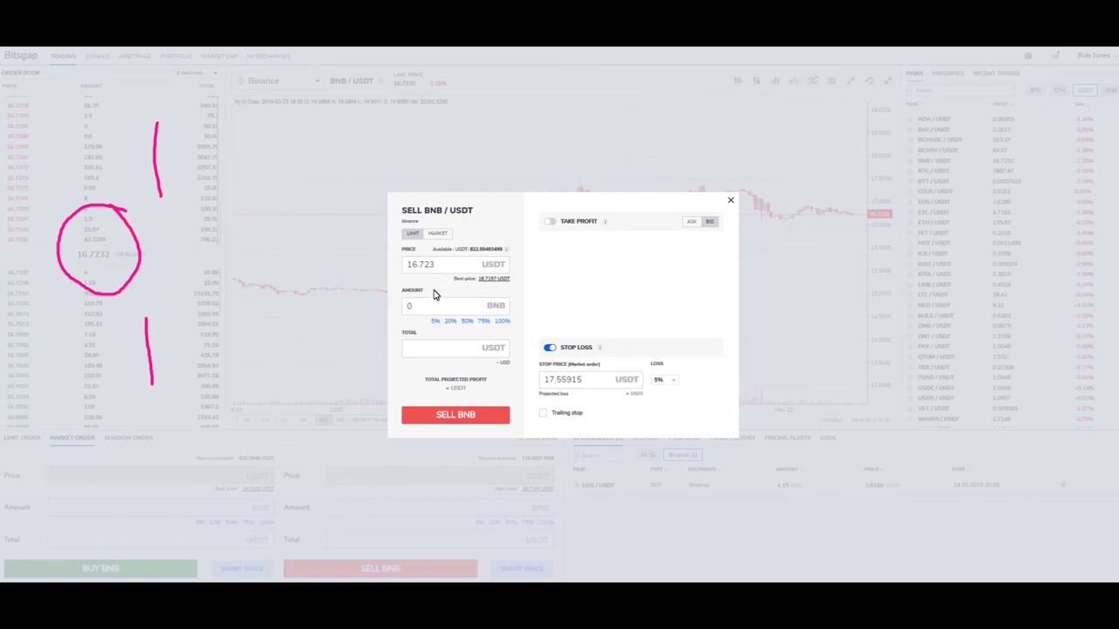
left_click_drag(428, 306, 399, 305)
type("20")
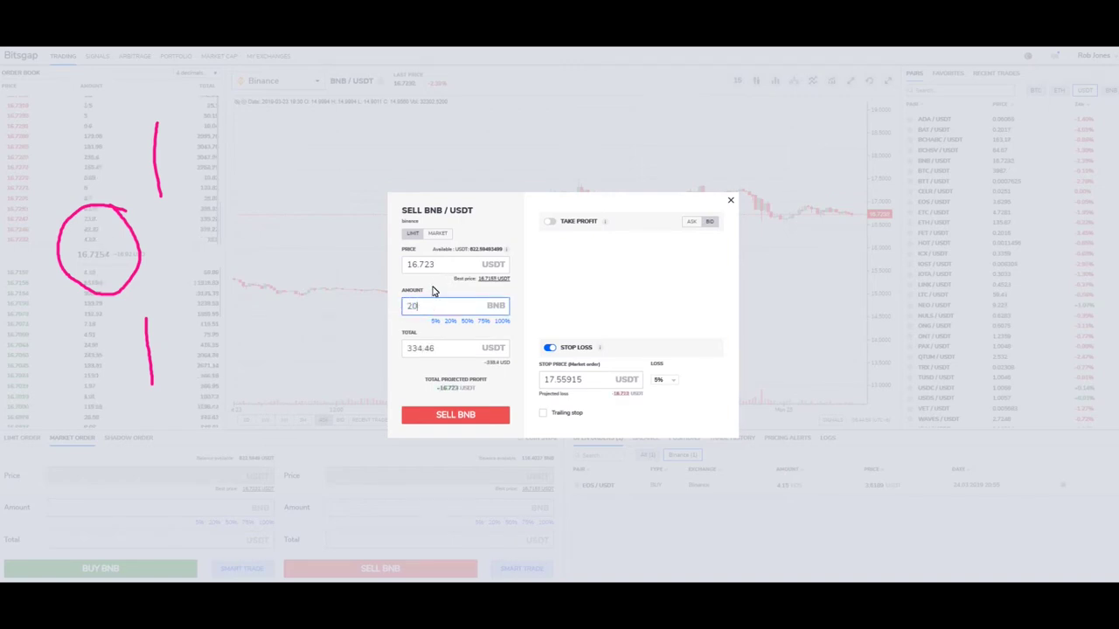
left_click_drag(440, 268, 407, 266)
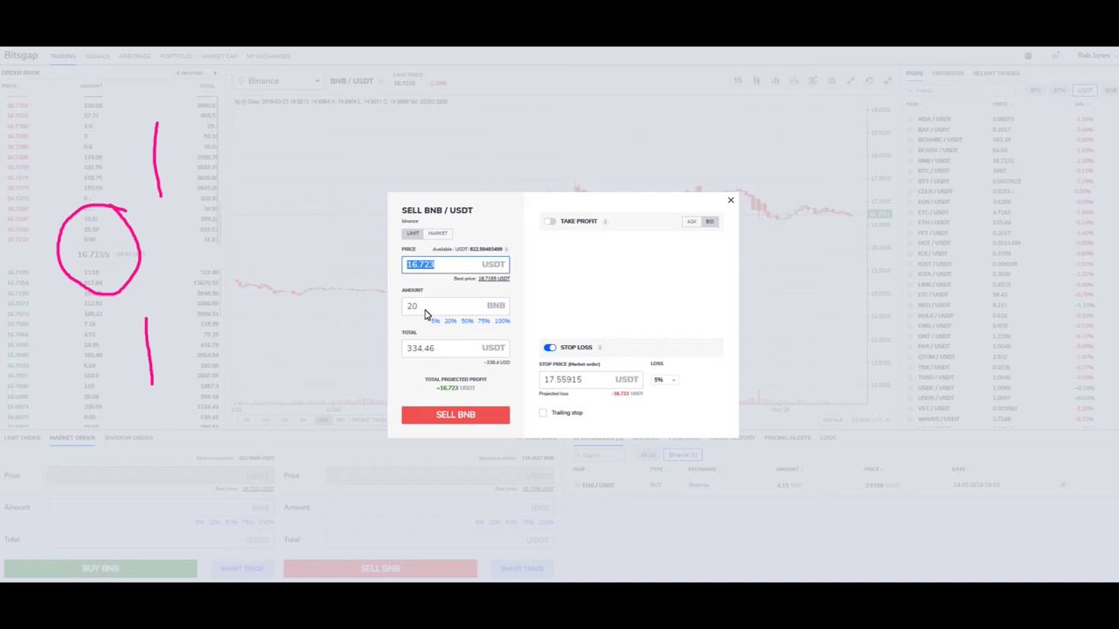
Change the limit price to 19.00 USDT, making the total 380 USDT
left_click(441, 266)
left_click_drag(443, 266, 399, 262)
type("19.00")
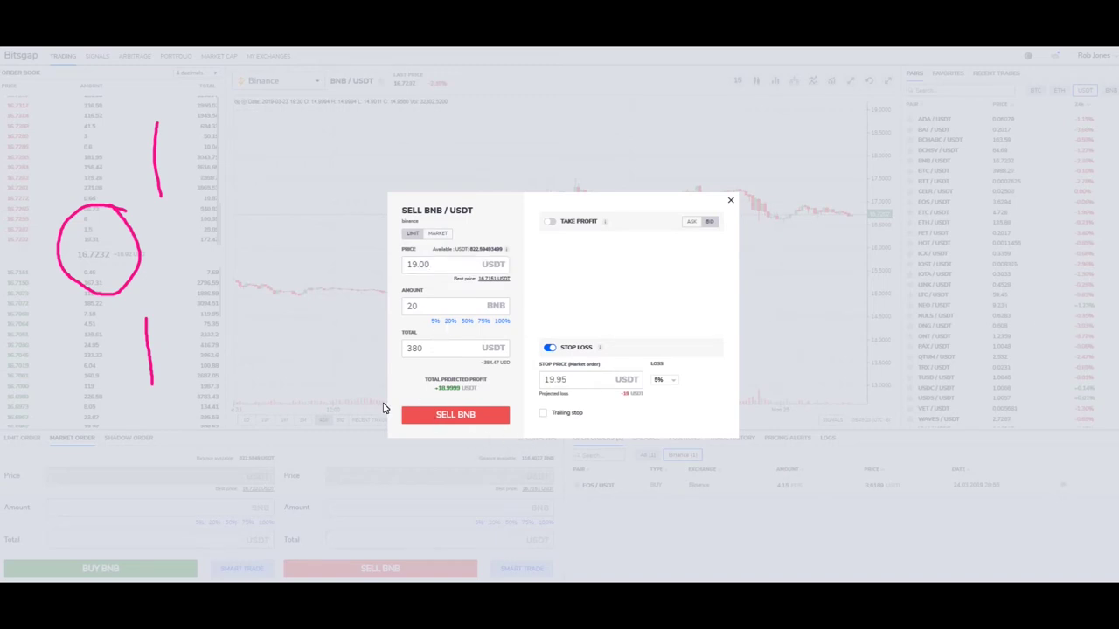
left_click_drag(367, 406, 418, 404)
mouse_move(434, 398)
left_mouse_down()
mouse_move(471, 403)
mouse_move(492, 389)
mouse_move(471, 363)
mouse_move(429, 369)
mouse_move(430, 398)
left_mouse_up()
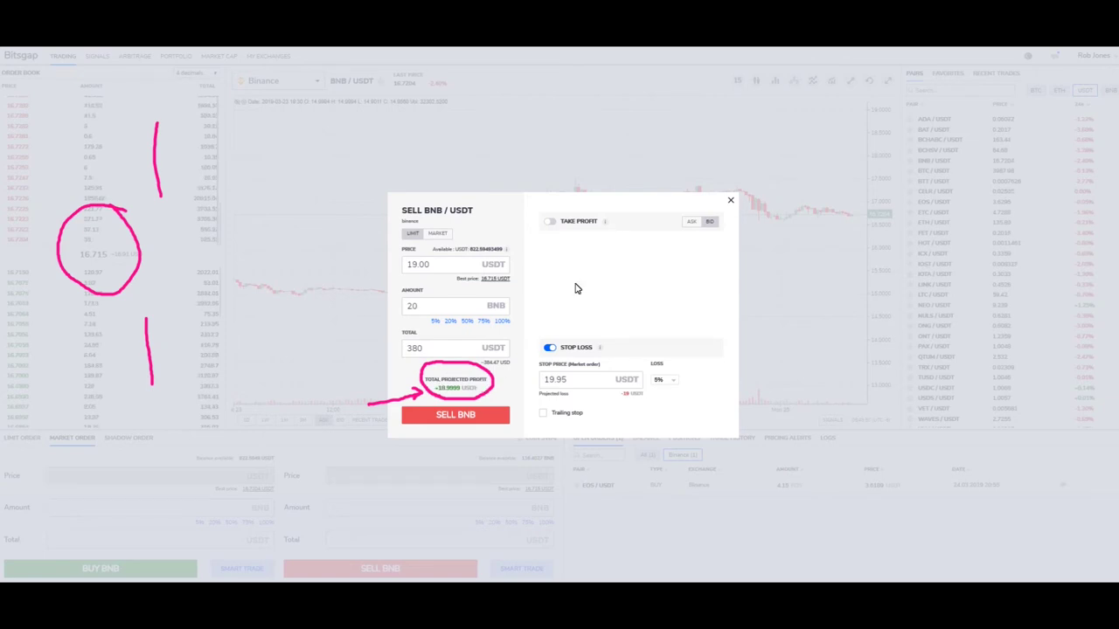
mouse_move(549, 305)
left_mouse_down()
mouse_move(576, 247)
mouse_move(584, 262)
left_mouse_up()
mouse_move(411, 362)
left_mouse_down()
mouse_move(486, 402)
mouse_move(496, 377)
mouse_move(435, 403)
left_mouse_up()
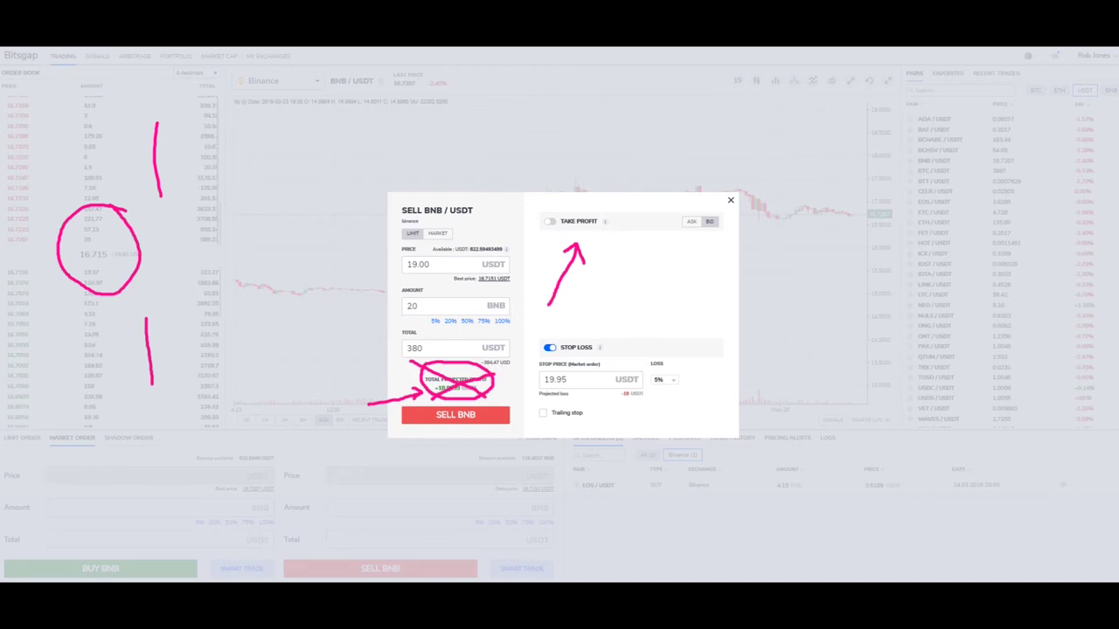
key("e")
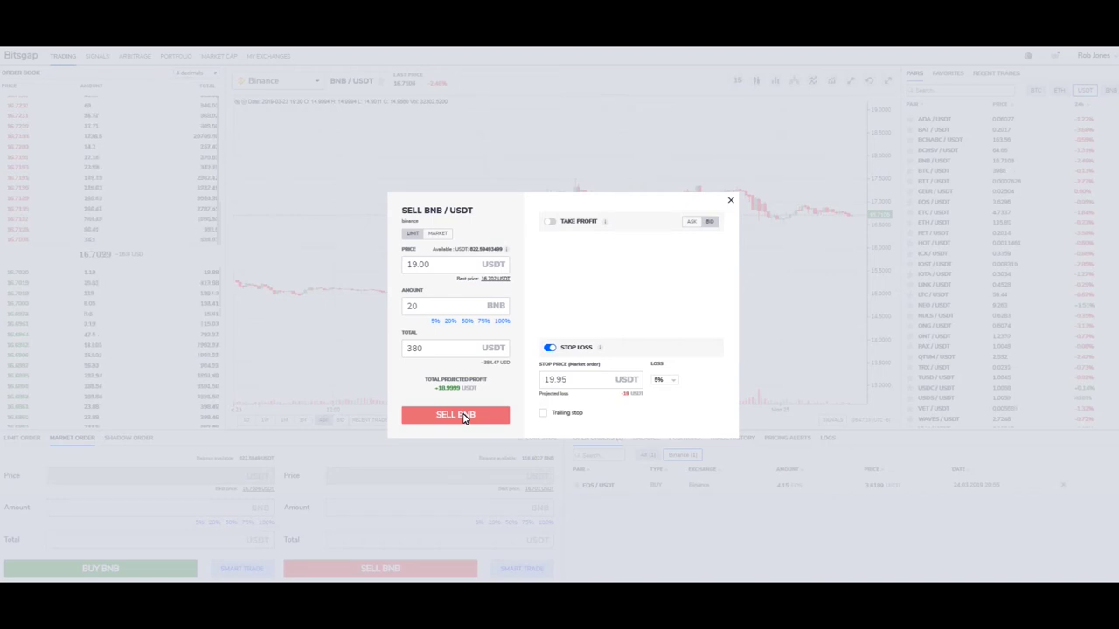
Switch off the stop loss and enable take profit at 18.05 USDT (5%)
left_click(436, 267)
double_click(436, 267)
left_click(559, 275)
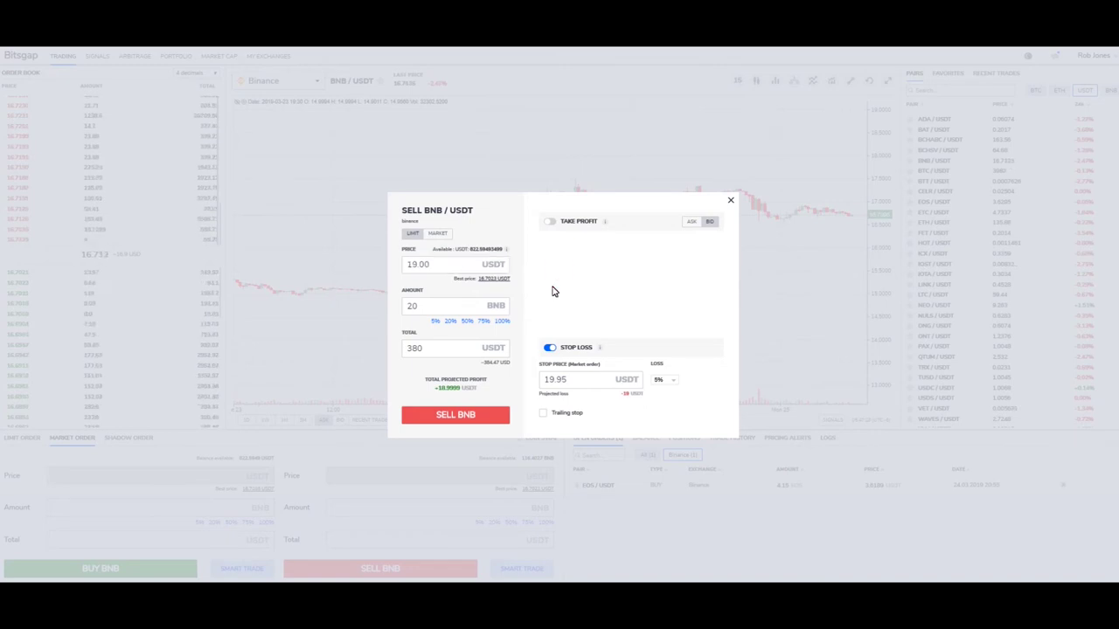
left_click(570, 348)
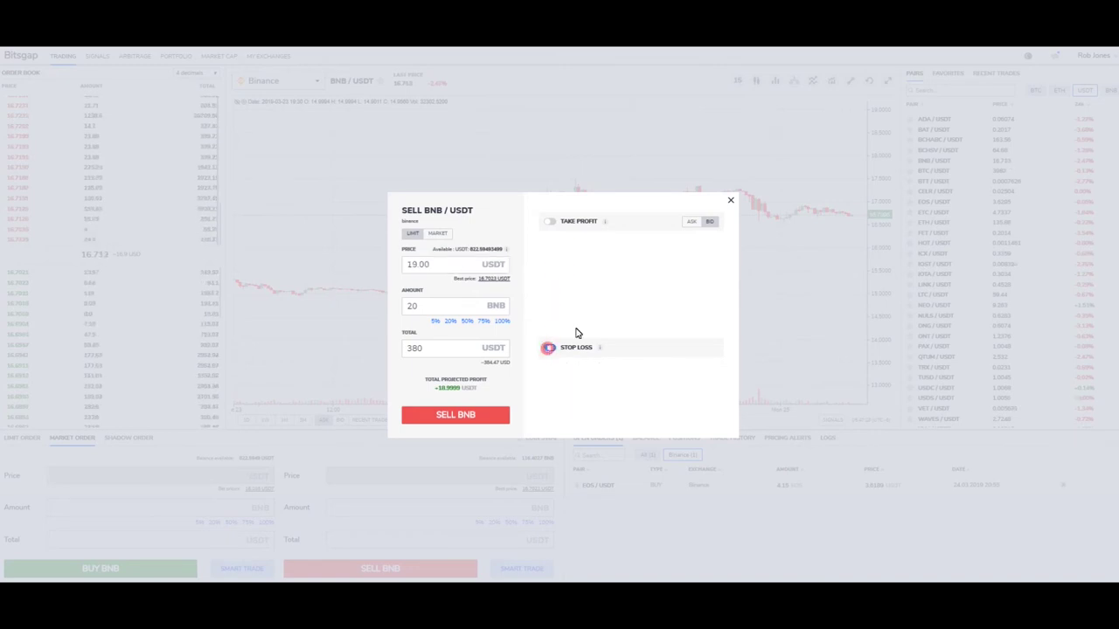
left_click(552, 224)
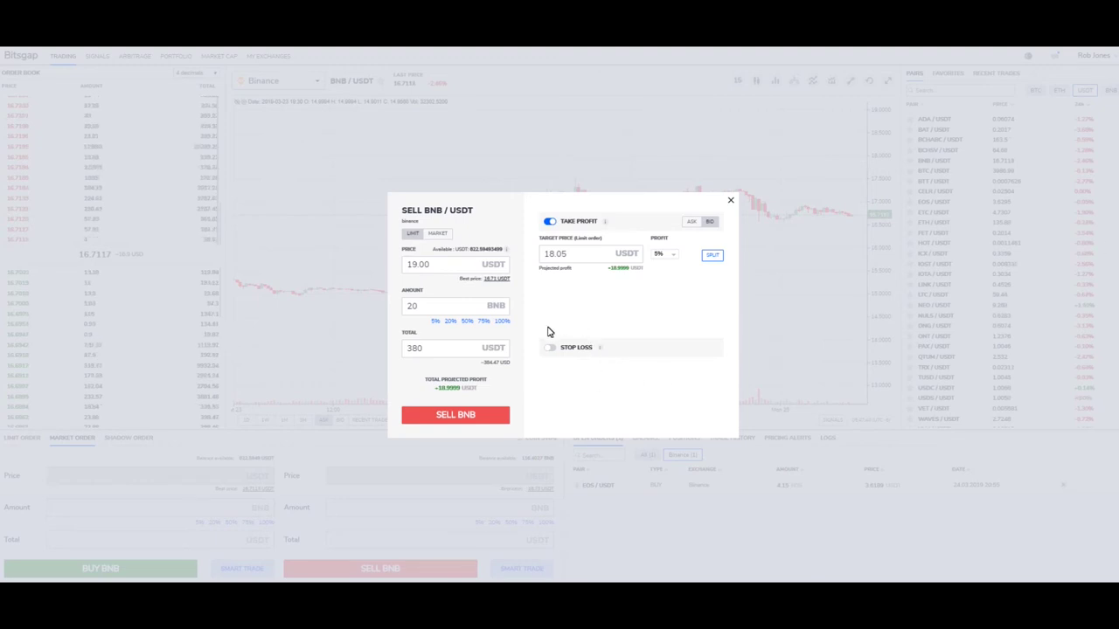
left_click_drag(539, 325, 582, 327)
mouse_move(550, 332)
left_mouse_down()
mouse_move(575, 302)
mouse_move(590, 302)
mouse_move(557, 300)
mouse_move(595, 308)
left_mouse_up()
mouse_move(540, 298)
left_mouse_down()
mouse_move(511, 264)
mouse_move(517, 253)
mouse_move(521, 272)
left_mouse_up()
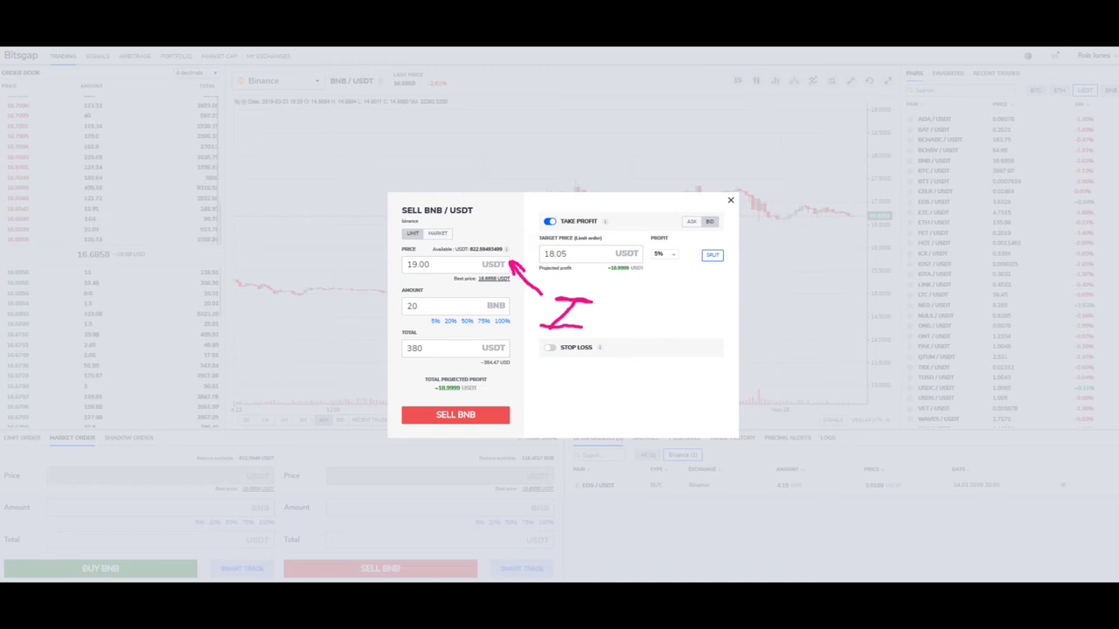
mouse_move(568, 302)
left_mouse_down()
mouse_move(580, 308)
mouse_move(582, 285)
mouse_move(612, 299)
left_mouse_up()
Raise the take profit to 25%, targeting 14.25 USDT for +95 USDT profit
mouse_move(424, 289)
left_mouse_down()
mouse_move(402, 296)
mouse_move(421, 329)
mouse_move(421, 290)
left_mouse_up()
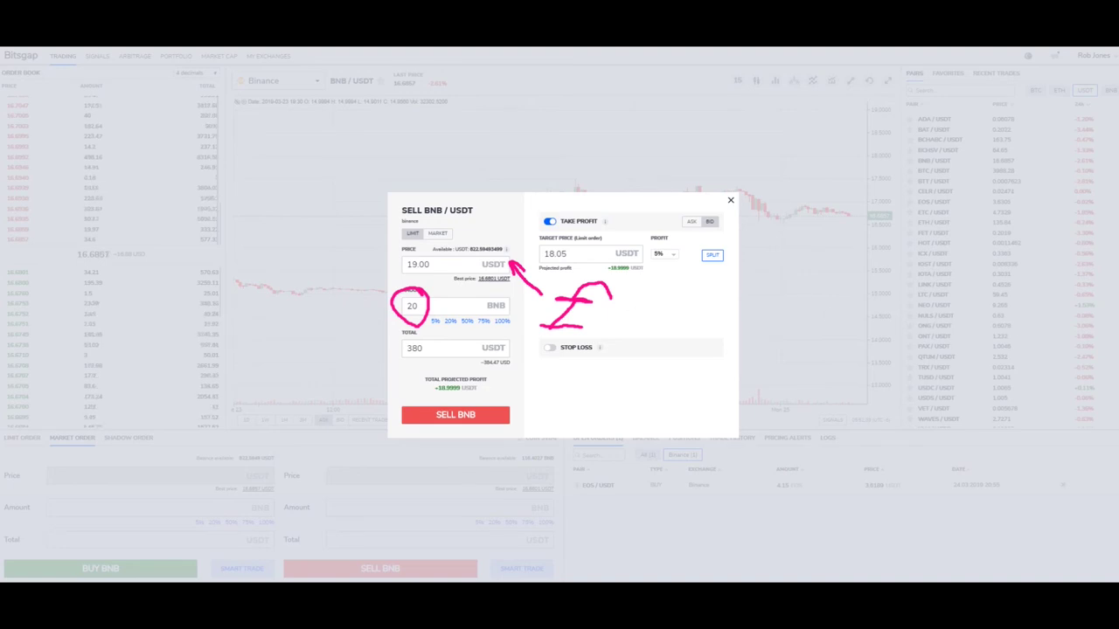
left_click(673, 256)
left_click_drag(674, 268, 678, 303)
left_click(663, 301)
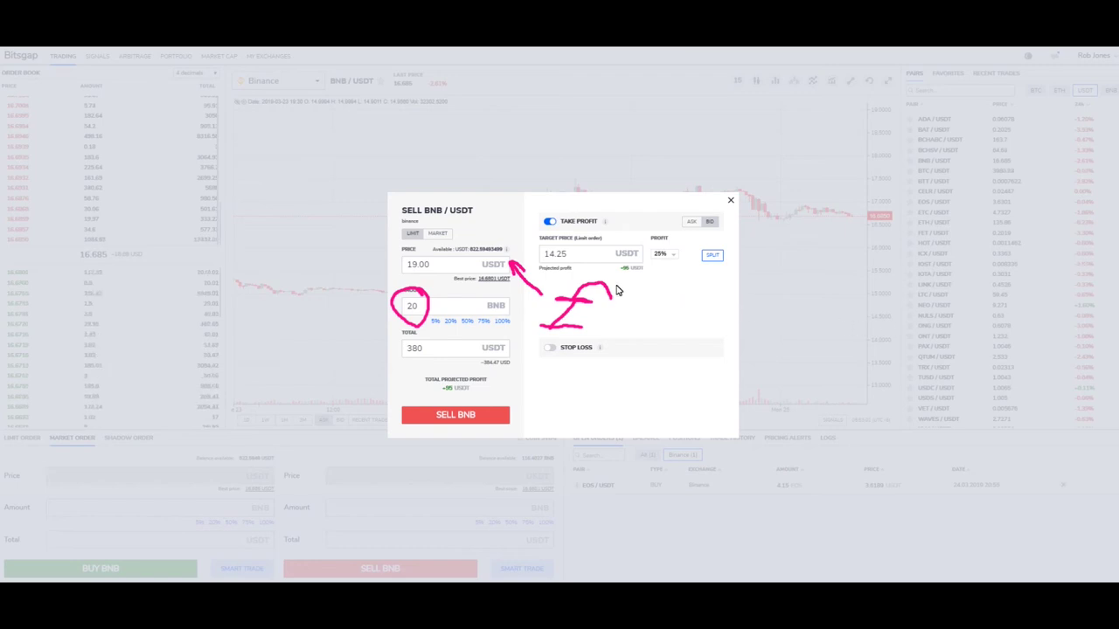
left_click_drag(611, 294, 616, 333)
left_click_drag(603, 330, 626, 332)
Turn the 5% stop loss at 19.95 USDT back on alongside the 25% take profit
left_click(550, 348)
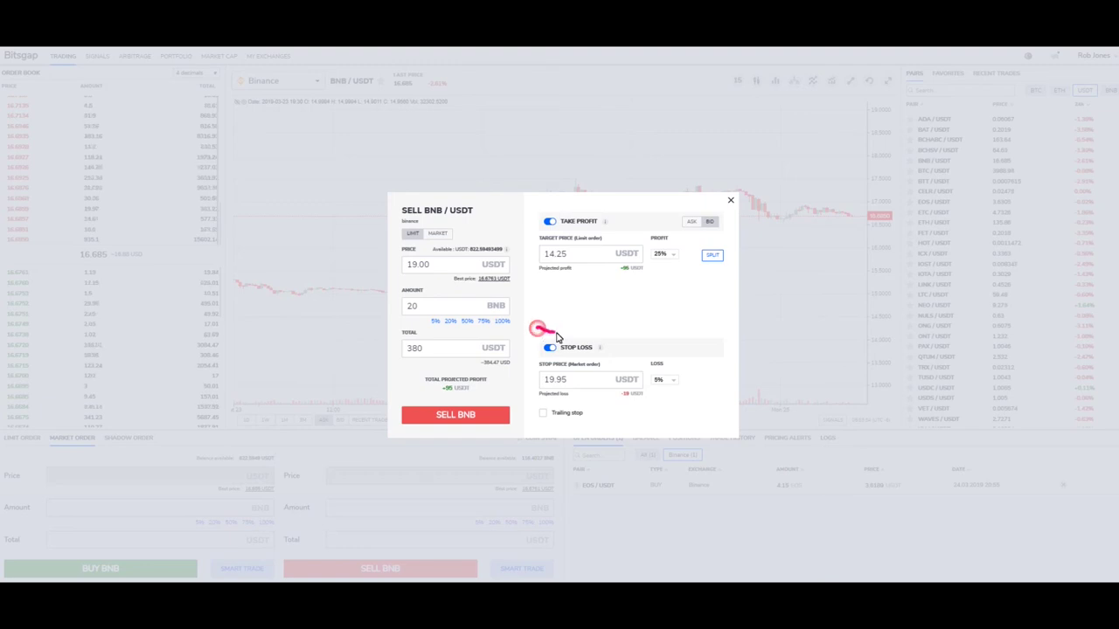
mouse_move(562, 329)
left_mouse_down()
mouse_move(576, 308)
mouse_move(558, 306)
mouse_move(591, 304)
mouse_move(525, 281)
left_mouse_up()
mouse_move(577, 309)
left_mouse_down()
mouse_move(572, 298)
mouse_move(609, 332)
left_mouse_up()
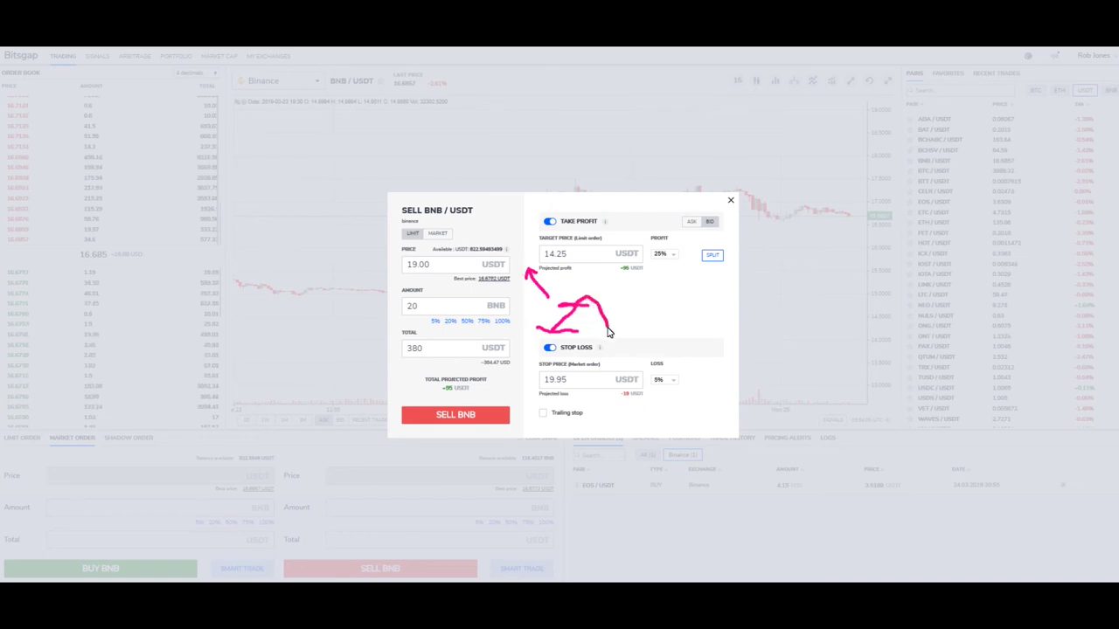
left_click_drag(572, 311, 603, 285)
mouse_move(627, 300)
left_mouse_down()
mouse_move(624, 347)
mouse_move(606, 376)
mouse_move(591, 377)
mouse_move(602, 392)
left_mouse_up()
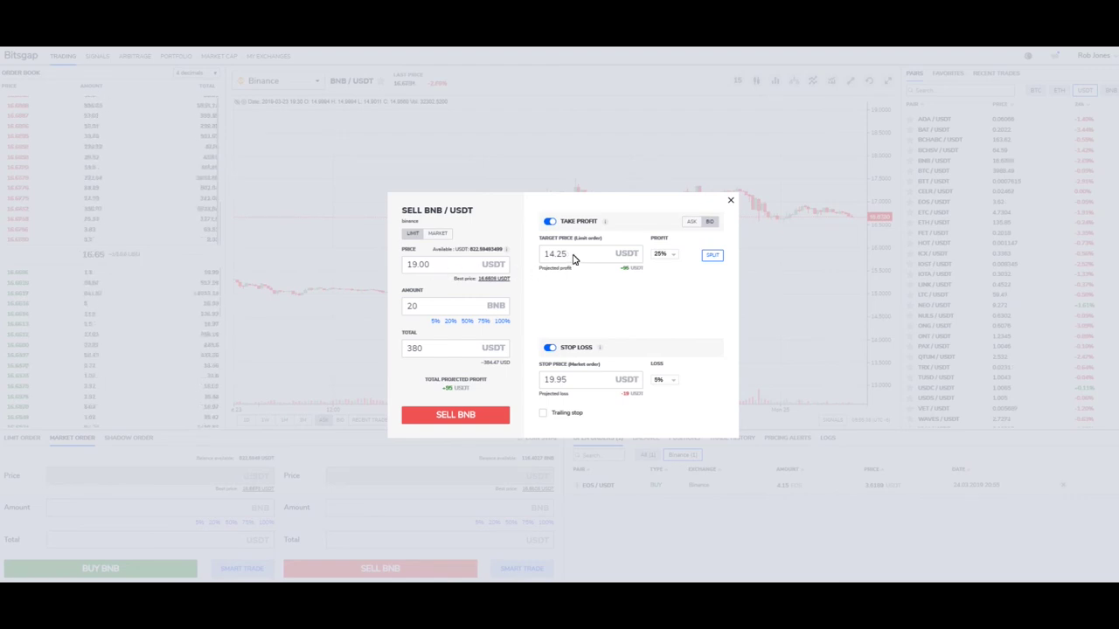
Try take-profit levels of 7%, 5% and 2%, then settle on 10% targeting 17.1 USDT
left_click(673, 254)
left_click(662, 270)
left_click(672, 255)
left_click_drag(674, 293, 673, 289)
left_click(664, 272)
left_click(615, 268)
left_click(673, 254)
left_click_drag(674, 276, 671, 266)
left_click(669, 268)
left_click(671, 257)
left_click(664, 305)
mouse_move(563, 297)
left_mouse_down()
mouse_move(516, 306)
mouse_move(525, 316)
left_mouse_up()
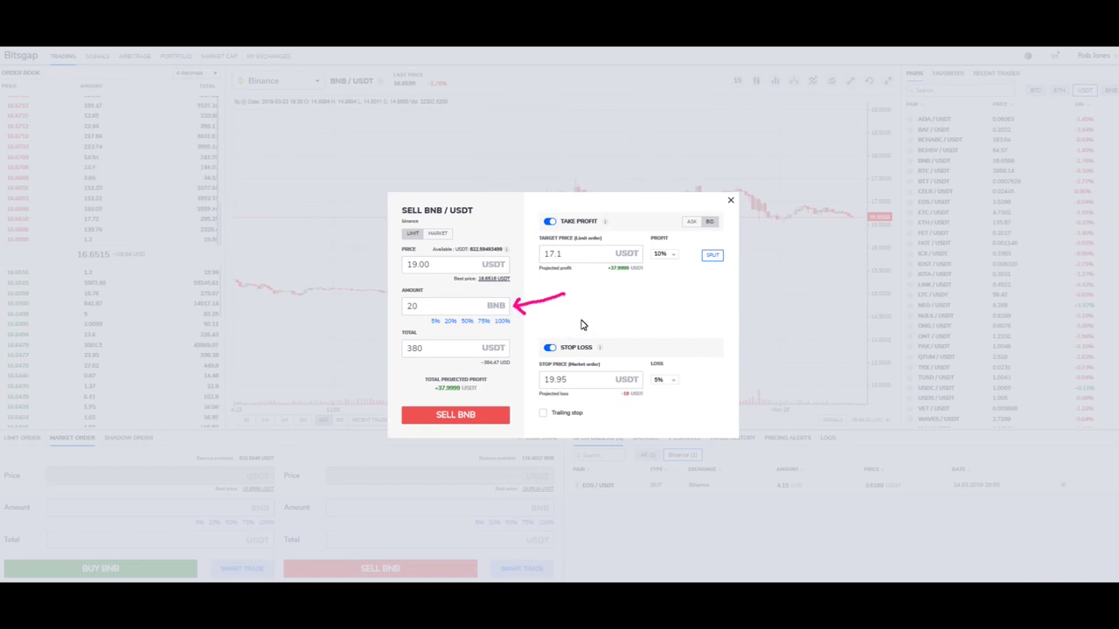
mouse_move(577, 326)
left_mouse_down()
mouse_move(599, 276)
mouse_move(607, 286)
left_mouse_up()
mouse_move(594, 335)
left_mouse_down()
mouse_move(626, 312)
mouse_move(593, 335)
mouse_move(614, 331)
left_mouse_up()
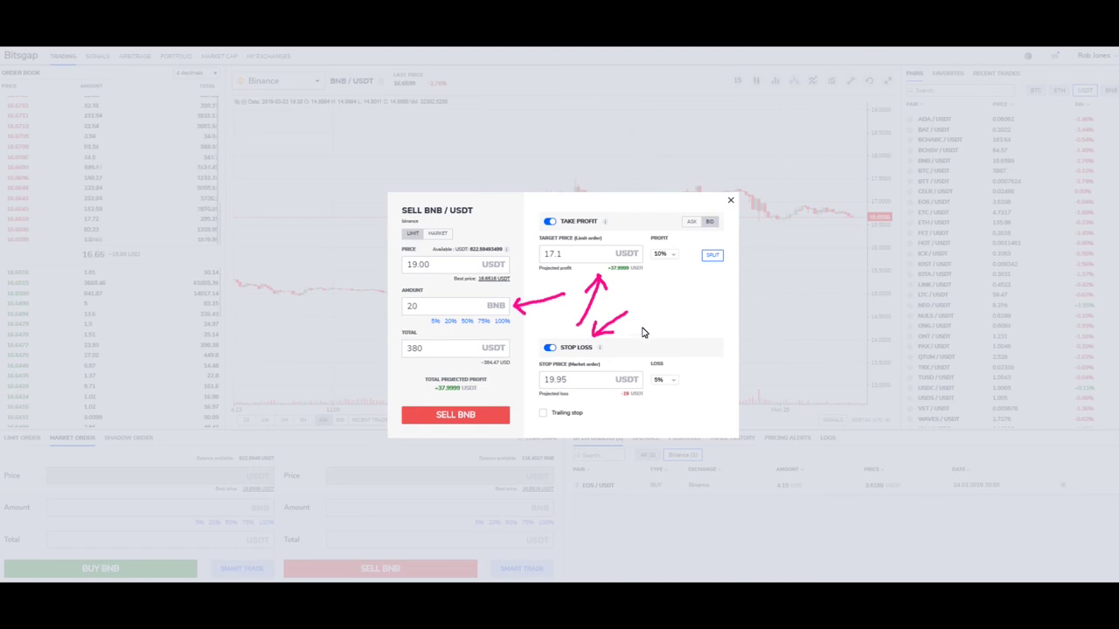
left_click_drag(650, 314, 617, 362)
left_click_drag(616, 352, 715, 265)
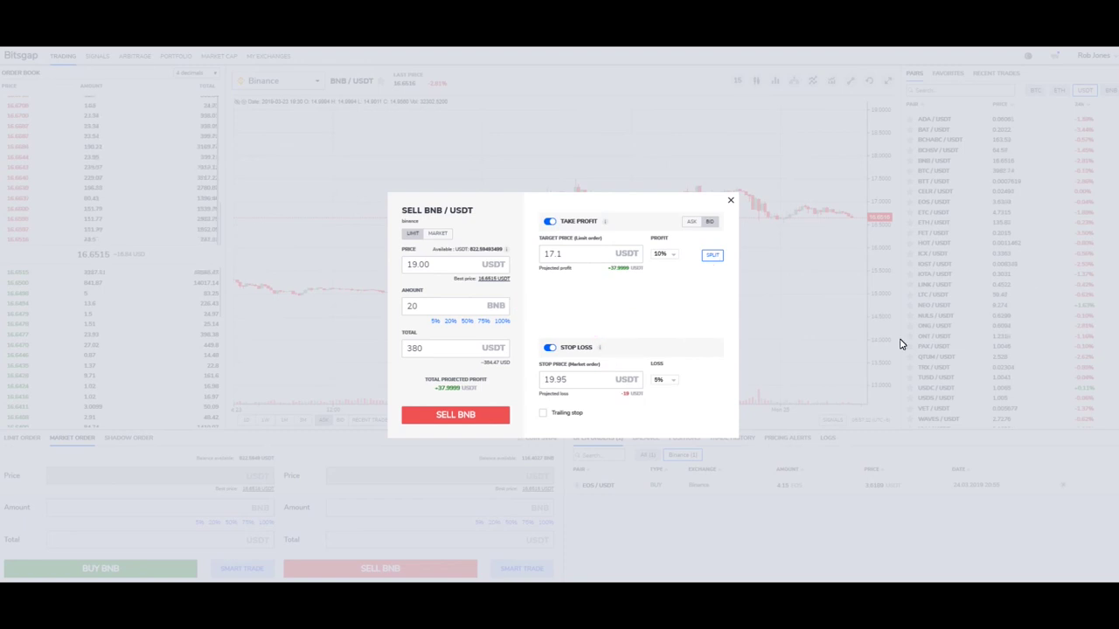
Split take profit into two 5% targets at 18.05 USDT (70%/30%) and enable trailing stop
left_click(710, 258)
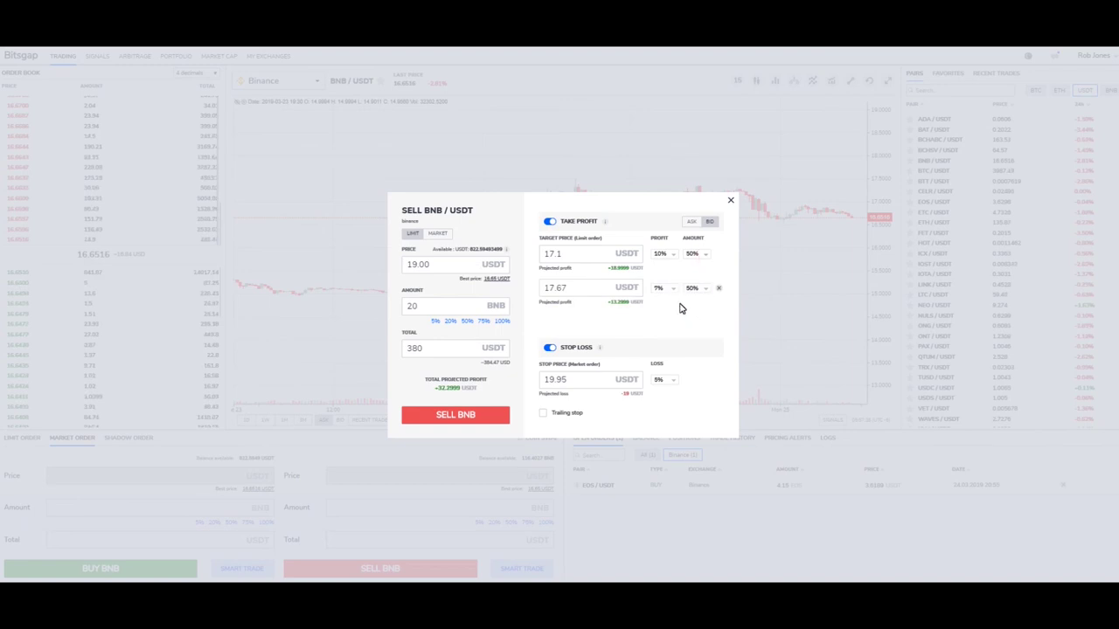
left_click(672, 254)
left_click(662, 287)
left_click(672, 289)
left_click(662, 319)
left_click(699, 289)
left_click(693, 316)
left_click(542, 414)
left_click(692, 222)
left_click(710, 222)
left_click(436, 265)
left_click_drag(423, 267, 407, 266)
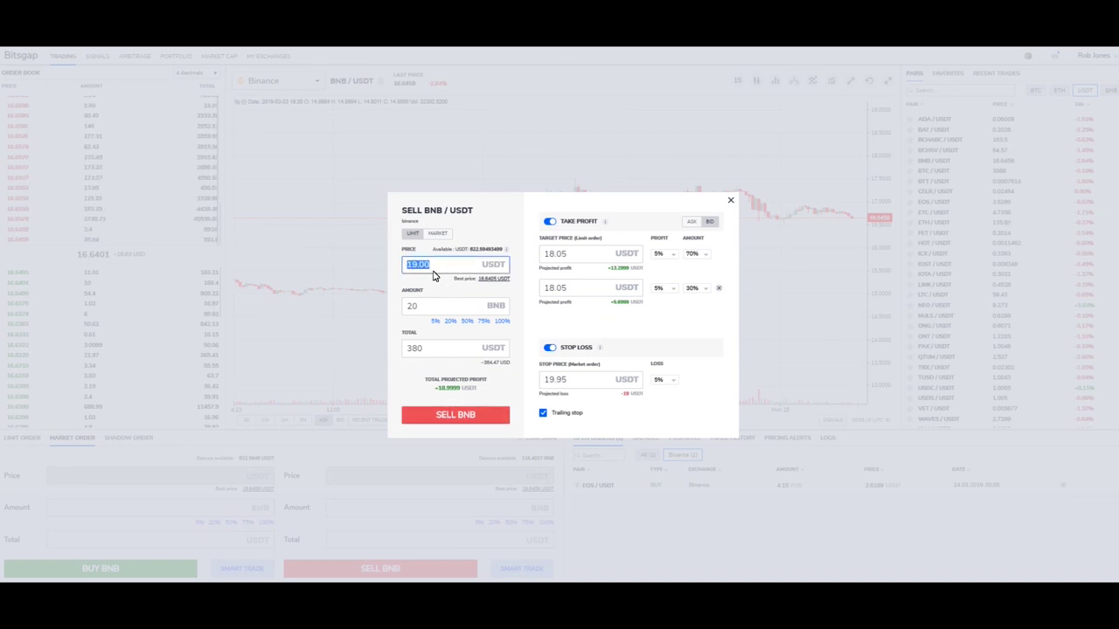
left_click(429, 307)
left_click_drag(429, 307, 407, 310)
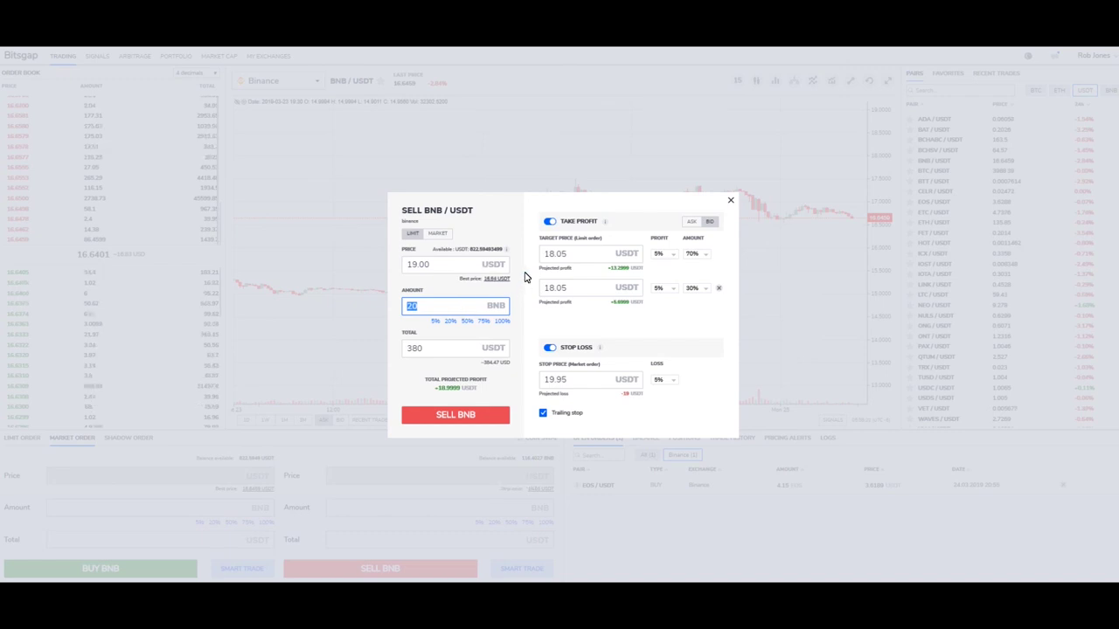
left_click(436, 266)
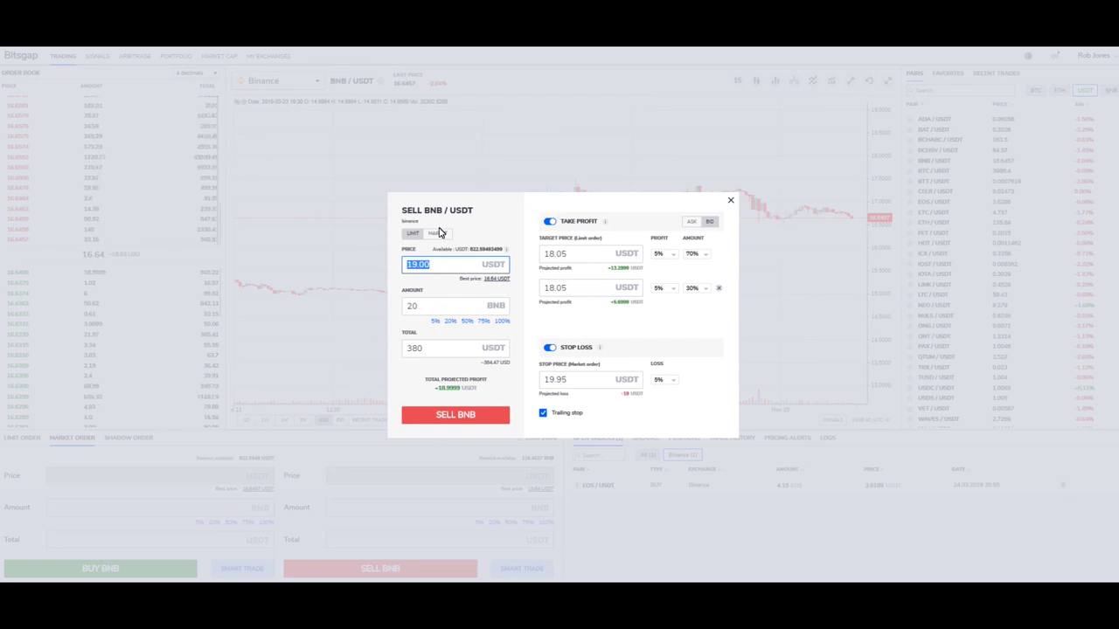
left_click(433, 293)
double_click(417, 306)
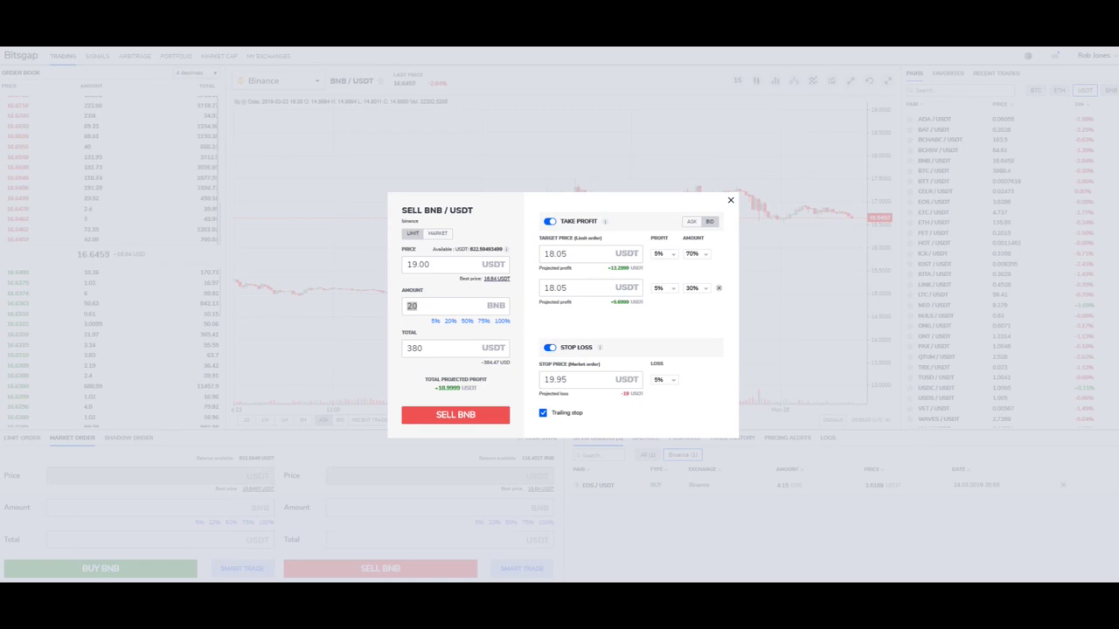
left_click(690, 223)
left_click(709, 223)
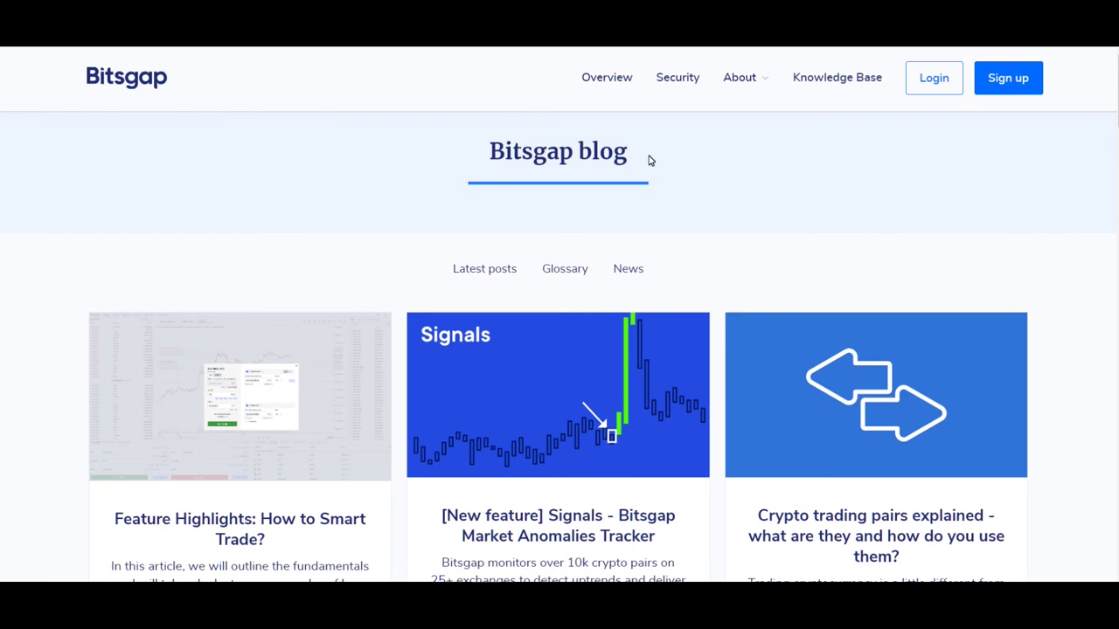
Open the Bitsgap blog from the About menu and scroll down to its latest post cards
mouse_move(757, 82)
scroll(395, 278, "down", 1)
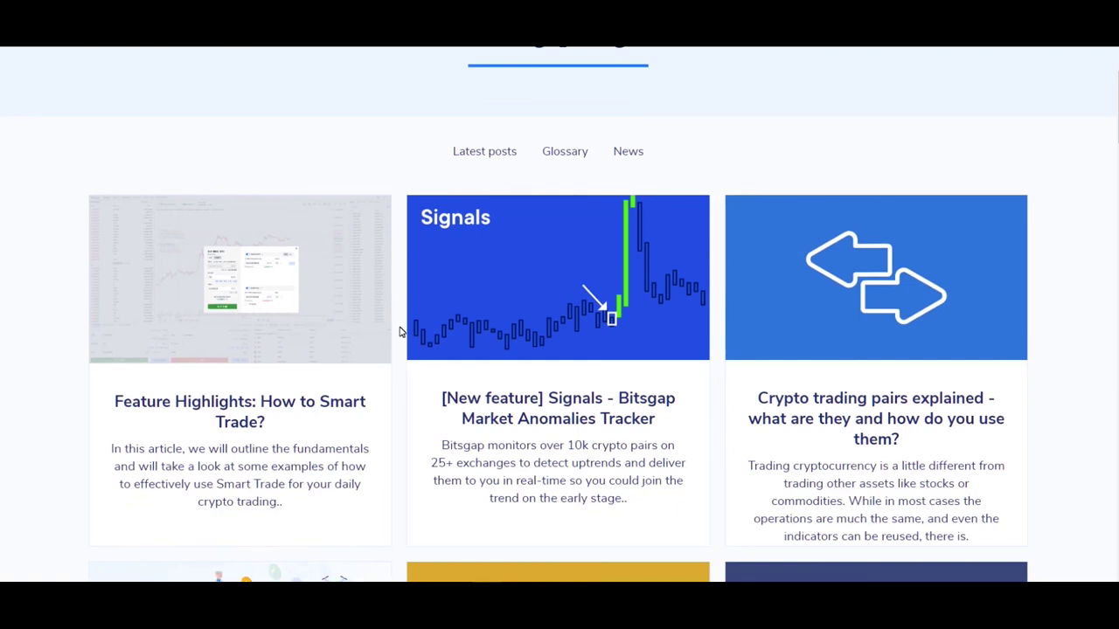
Open the 'Feature Highlights: How to Smart Trade?' article and highlight its phrase about best ask or bid
left_click(283, 408)
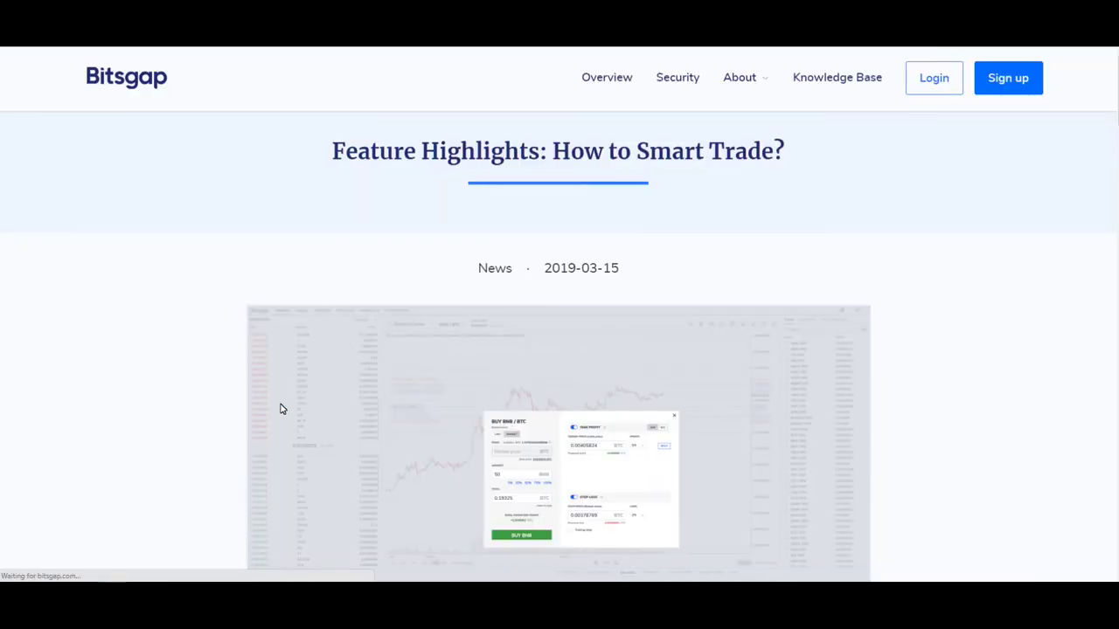
scroll(901, 309, "down", 4)
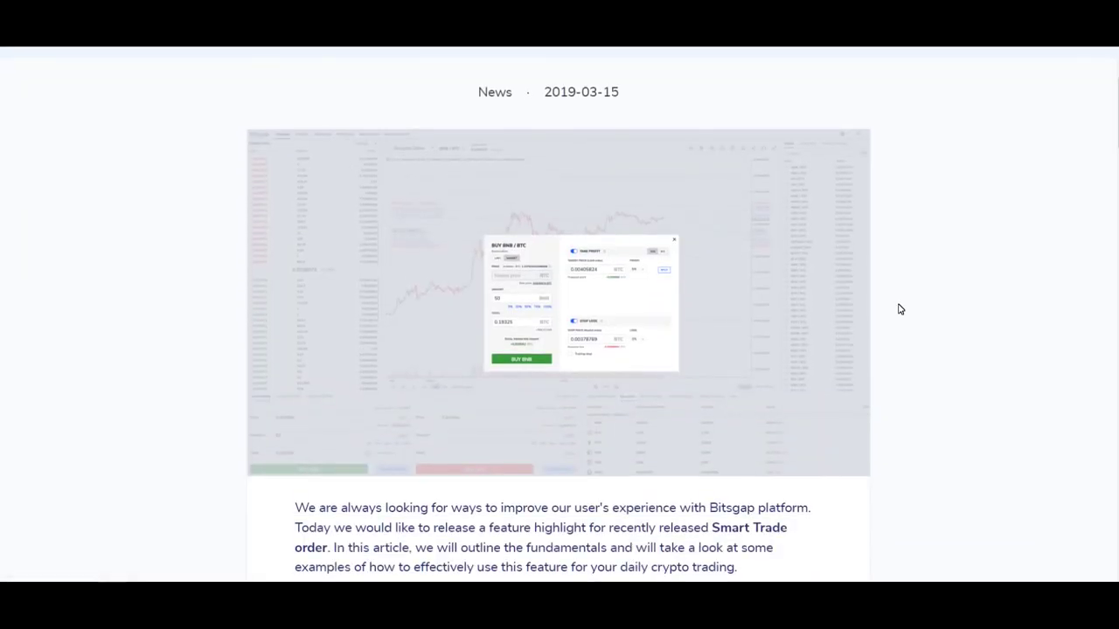
scroll(900, 308, "down", 4)
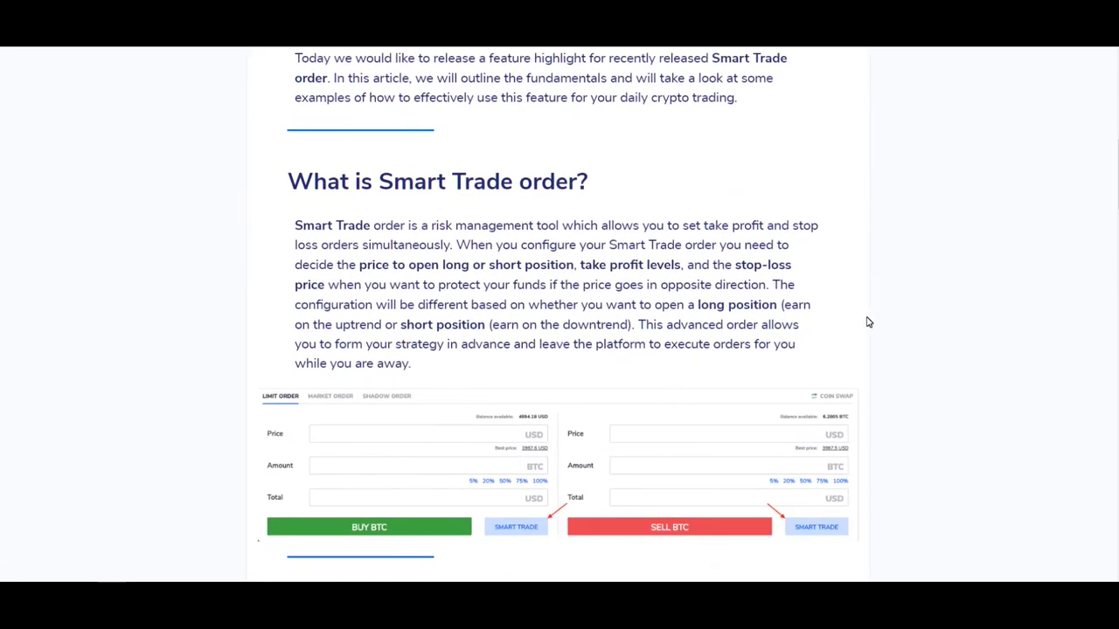
scroll(868, 323, "down", 4)
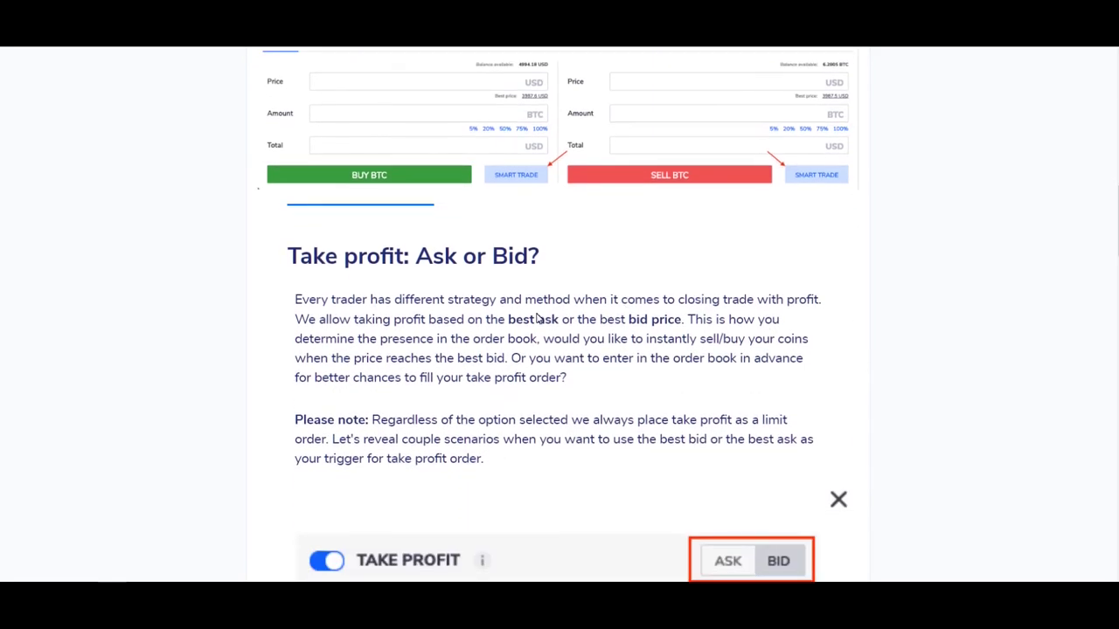
left_click_drag(538, 321, 645, 321)
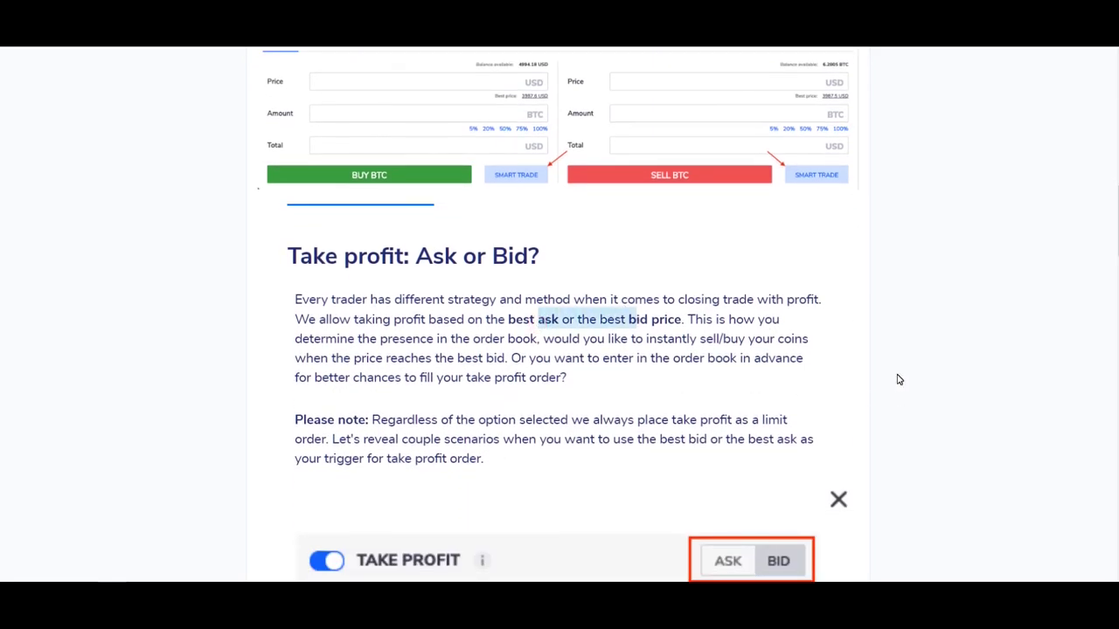
Read through the rest of the article, then return to its top
scroll(899, 379, "down", 3)
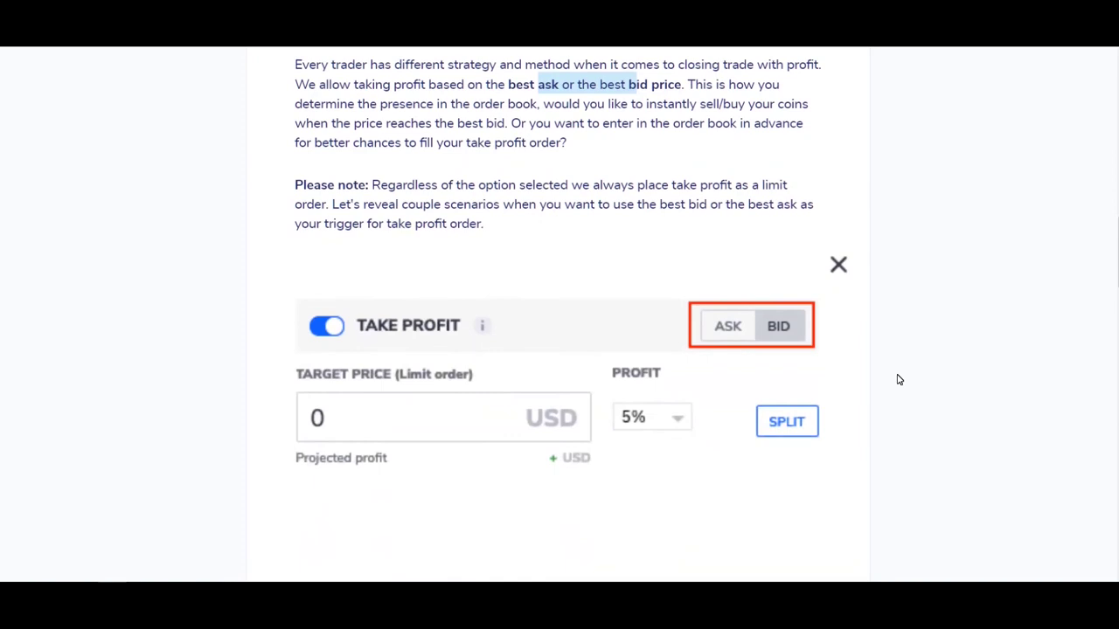
scroll(899, 379, "down", 5)
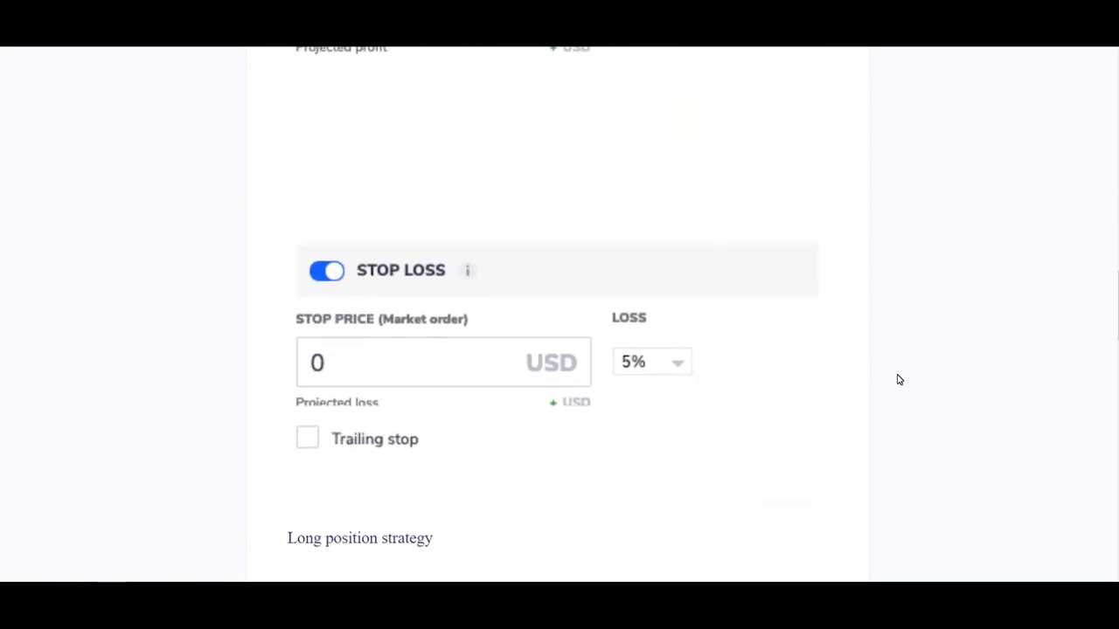
scroll(900, 379, "down", 2)
scroll(900, 379, "down", 6)
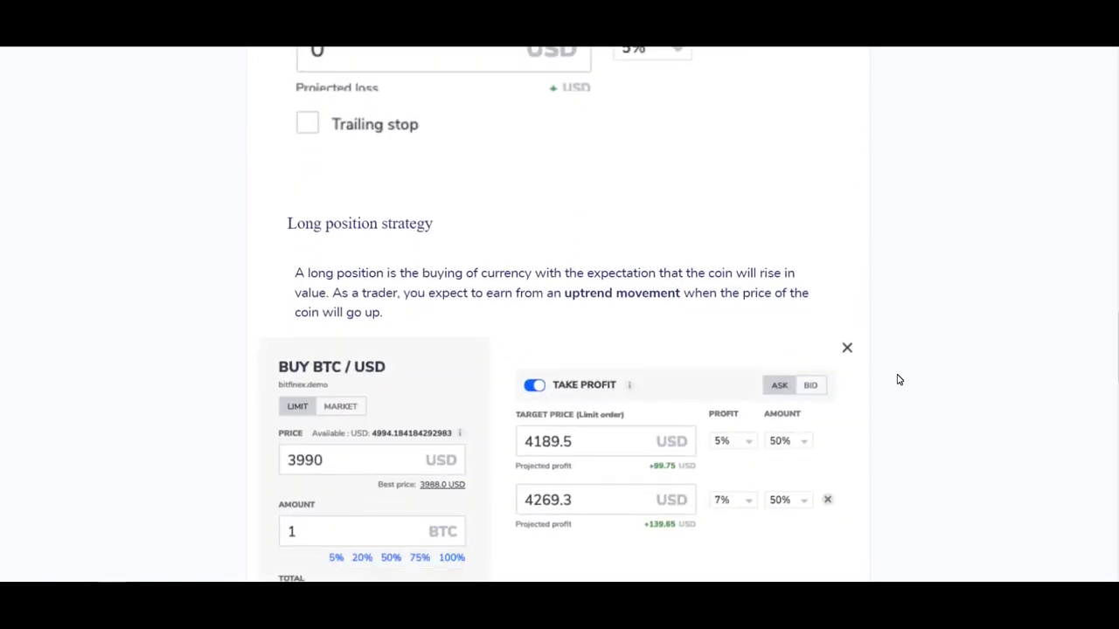
scroll(899, 379, "up", 20)
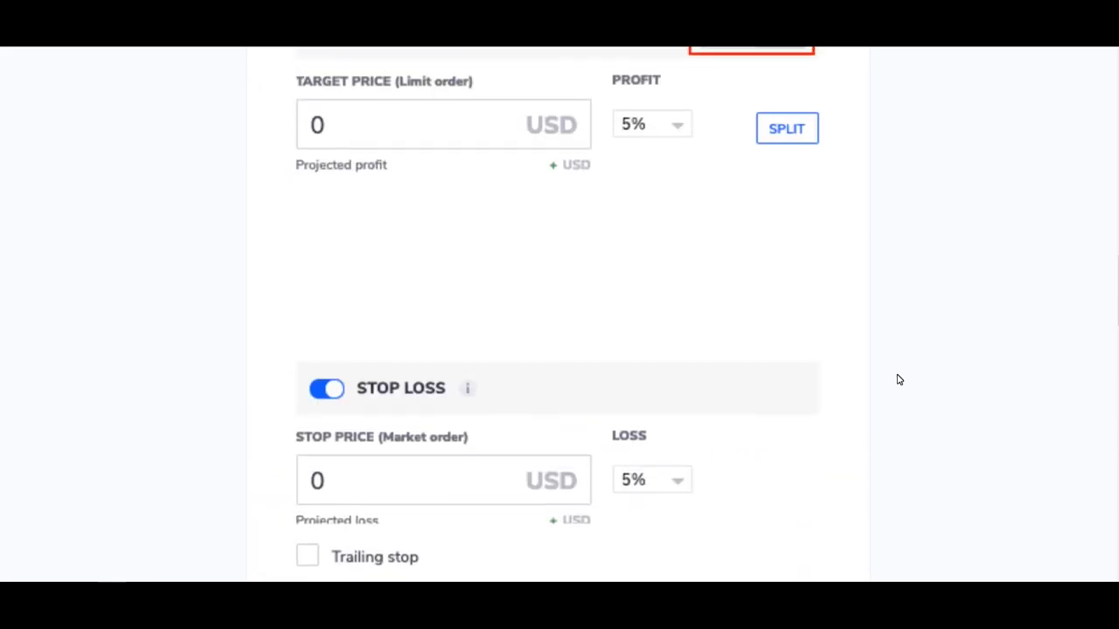
scroll(899, 380, "up", 6)
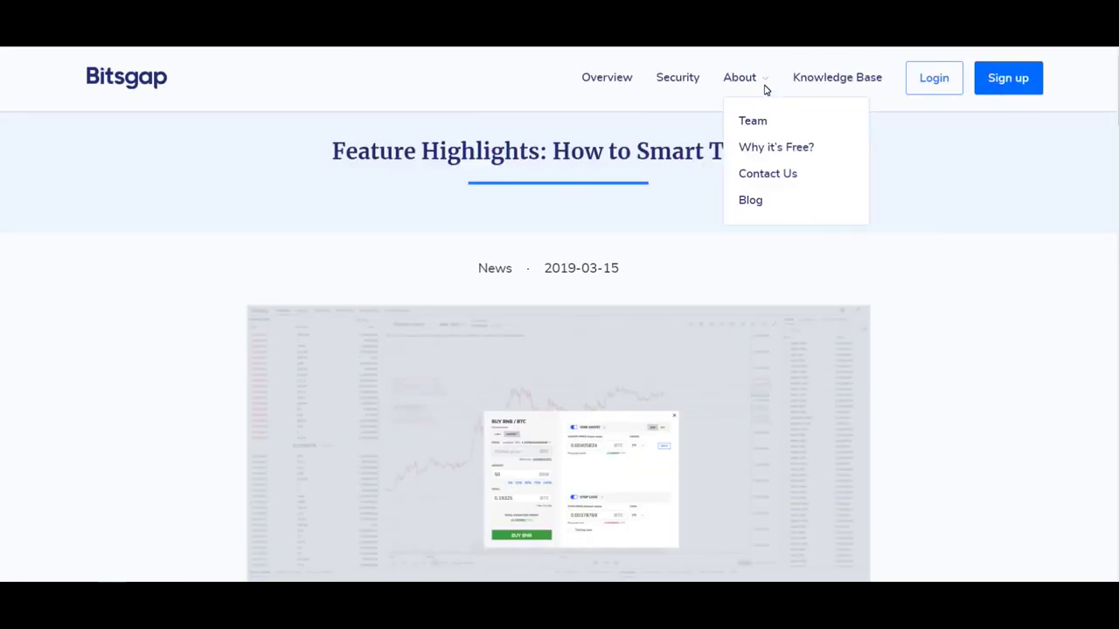
Return to the Bitsgap blog, browse its post cards, then open the Bitsgap knowledge base
left_click(747, 201)
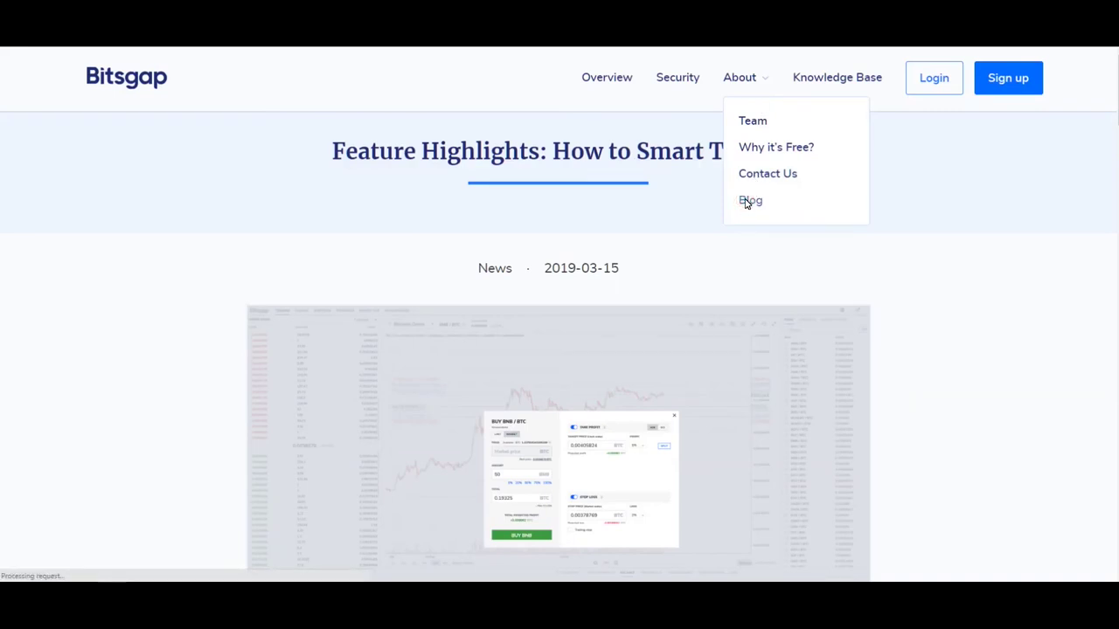
scroll(1019, 282, "down", 3)
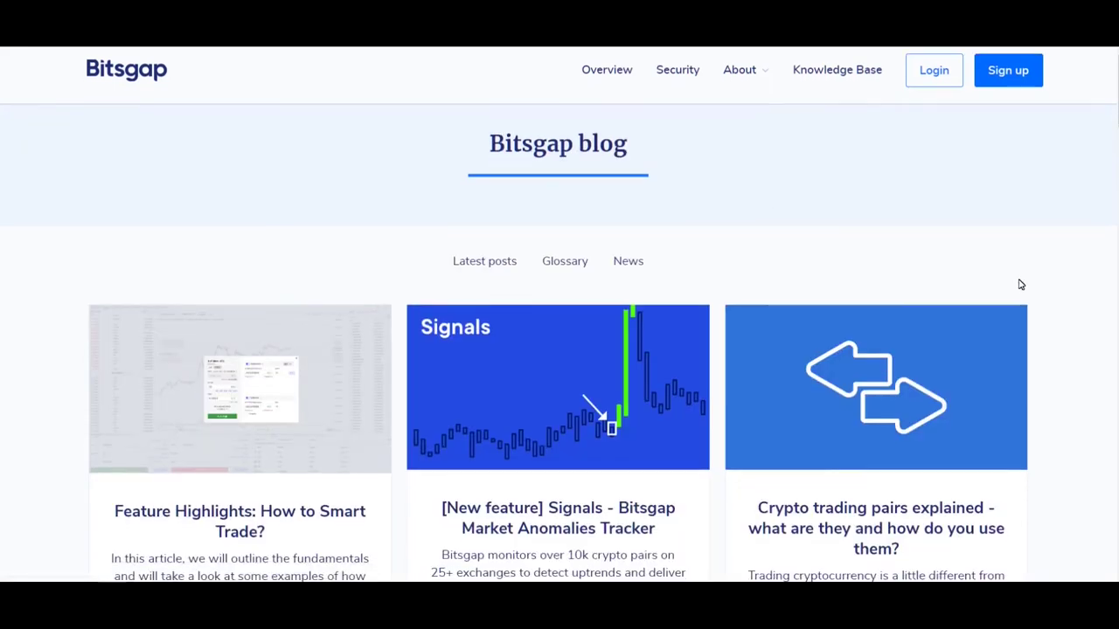
scroll(1019, 283, "down", 5)
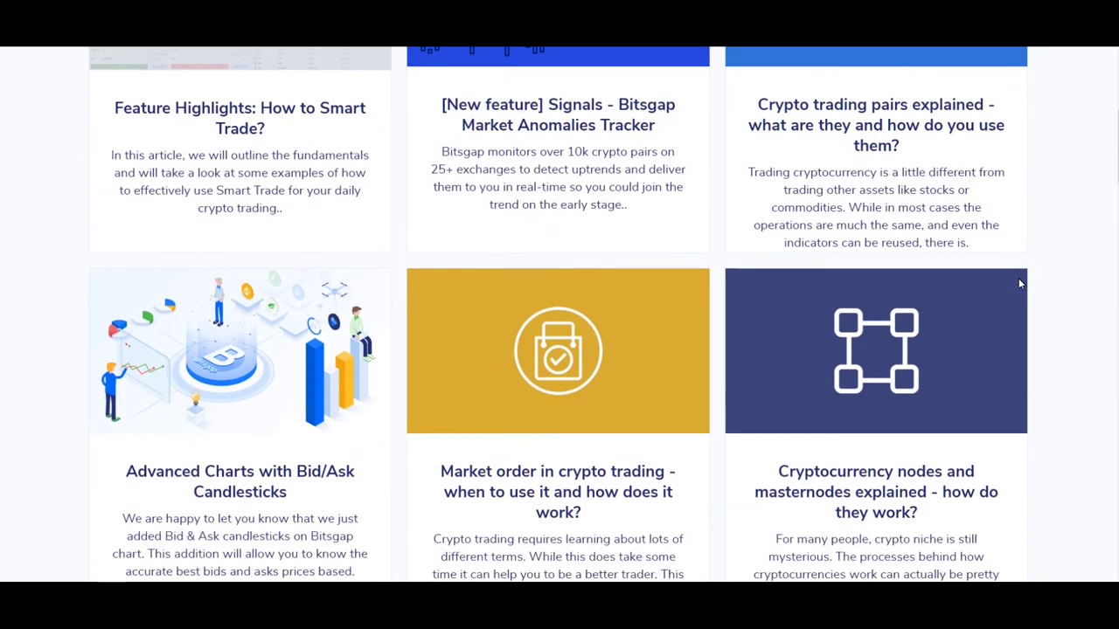
scroll(1020, 283, "down", 6)
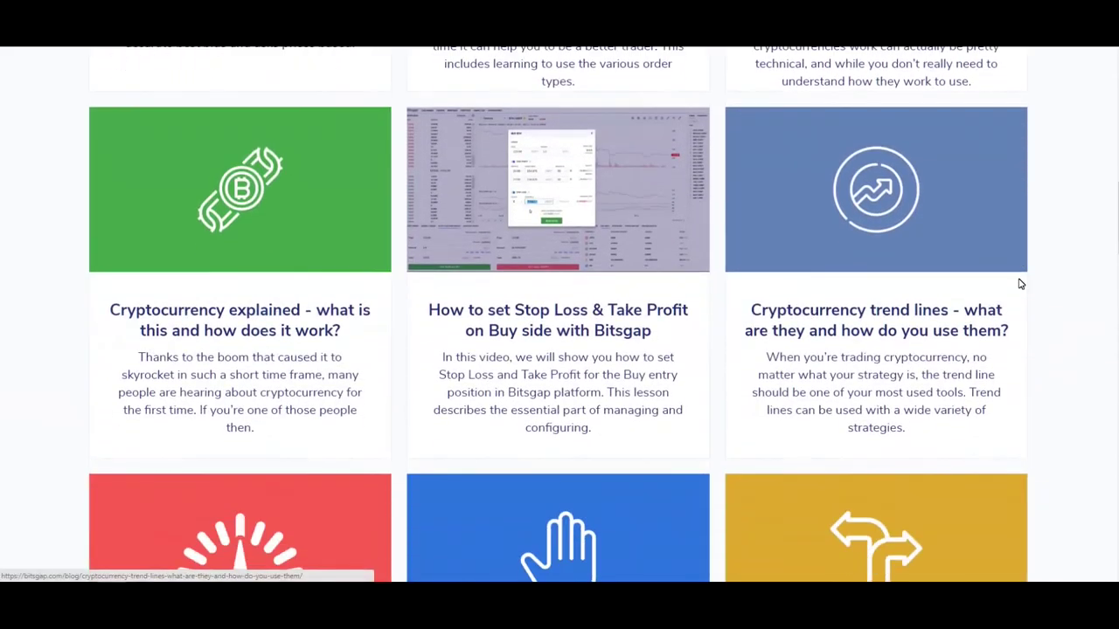
scroll(1019, 283, "up", 4)
scroll(1020, 280, "up", 9)
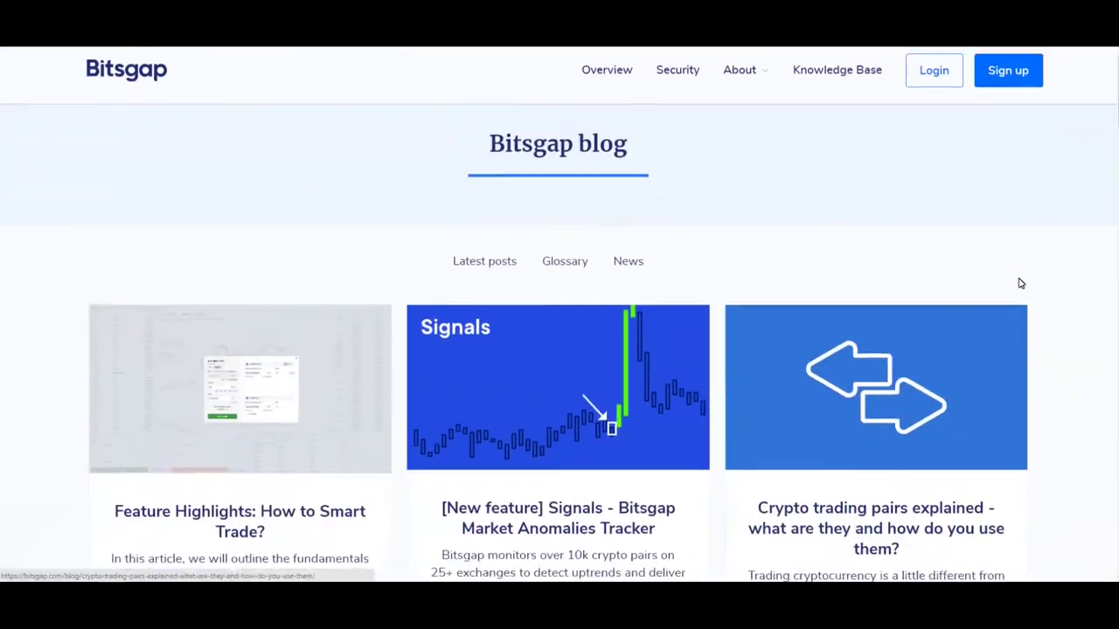
left_click(813, 84)
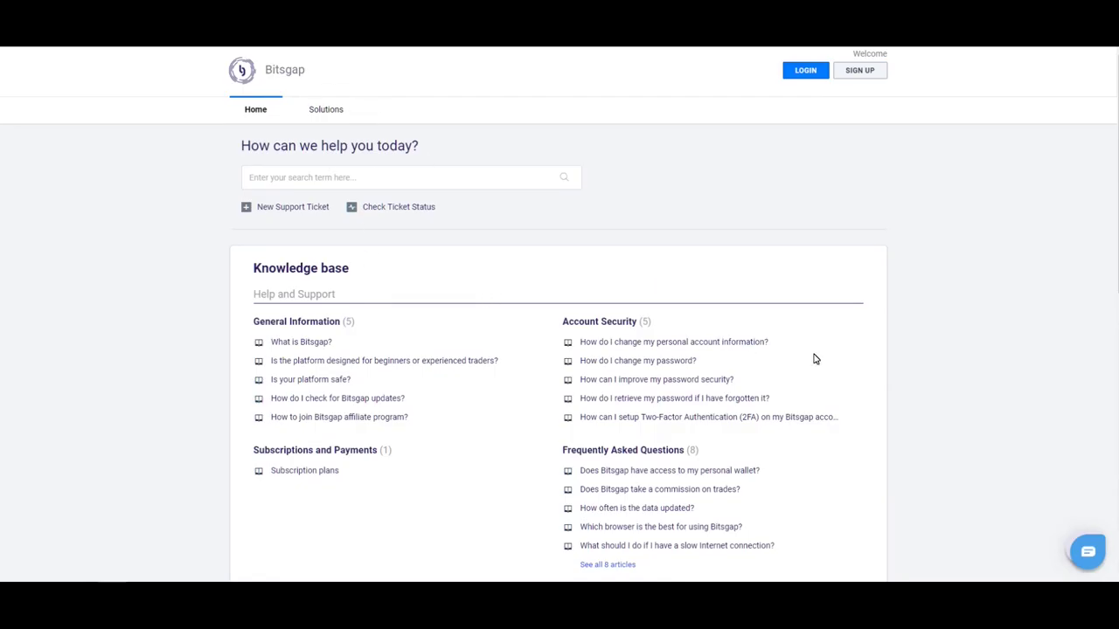
scroll(855, 367, "down", 3)
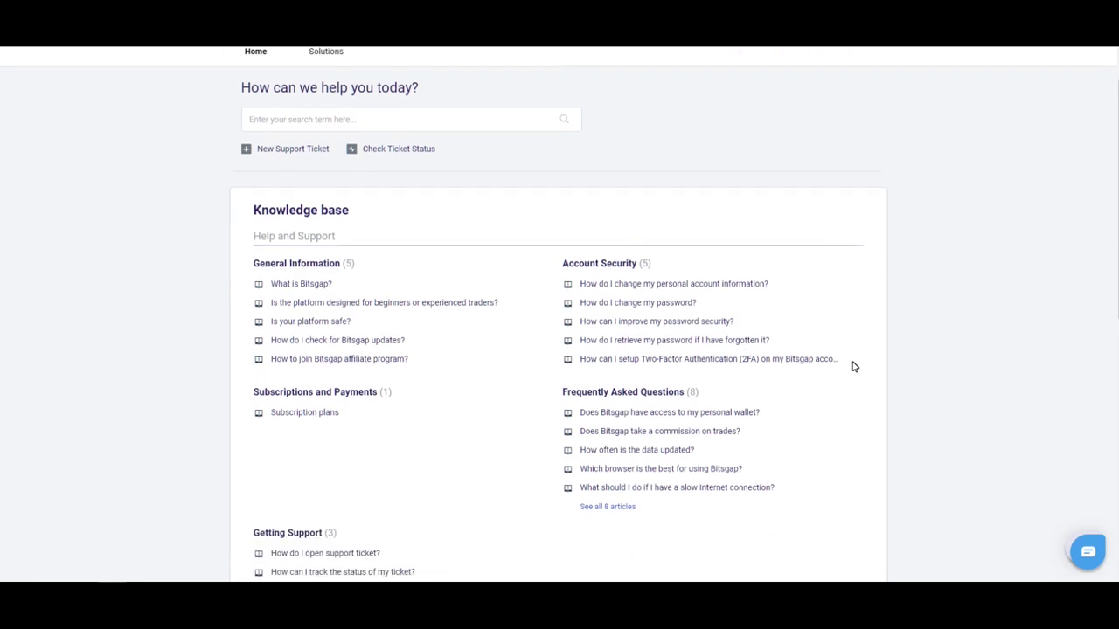
scroll(855, 367, "down", 9)
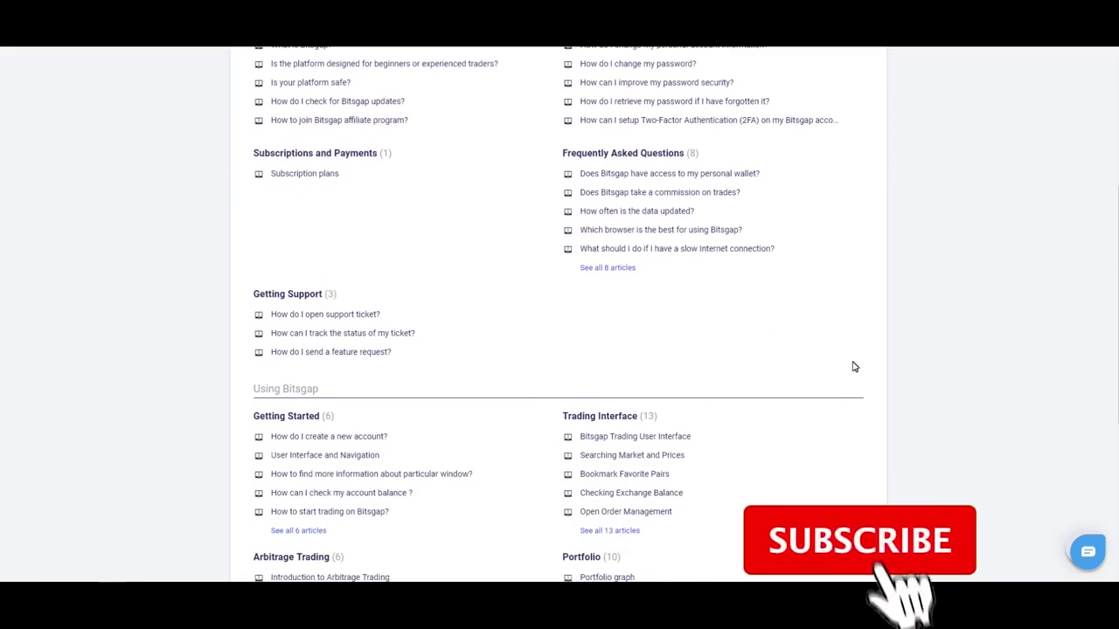
scroll(854, 368, "down", 3)
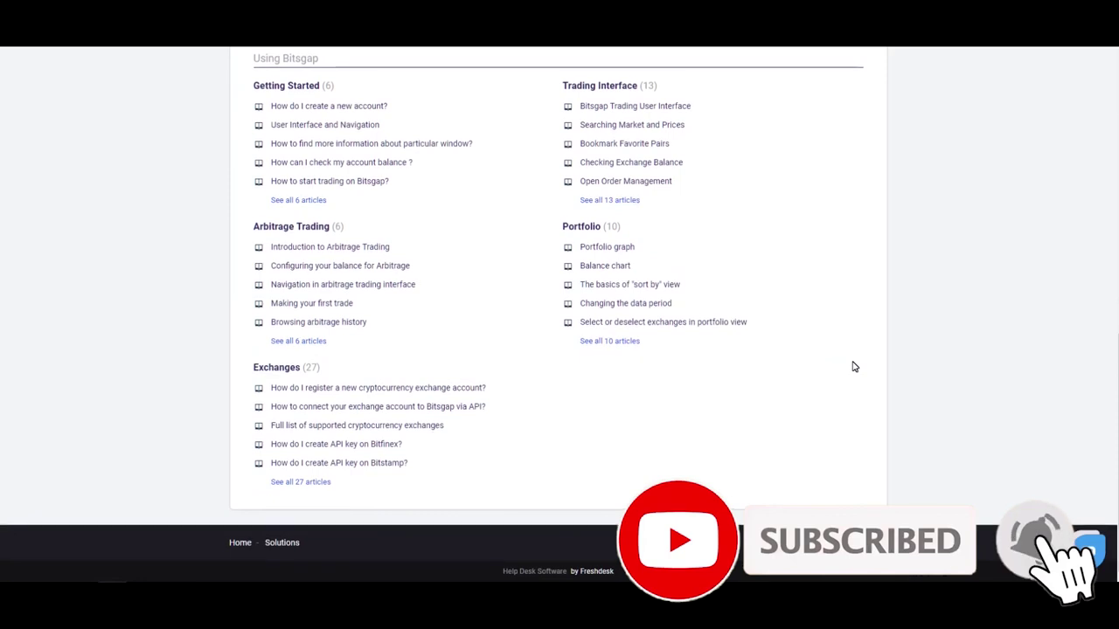
scroll(855, 367, "up", 12)
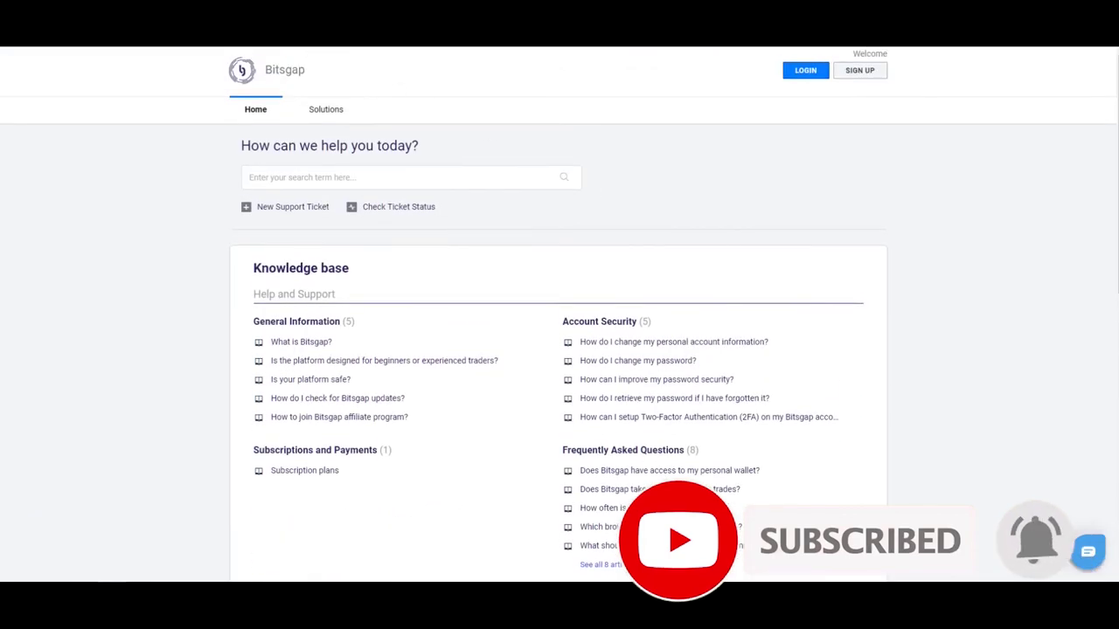